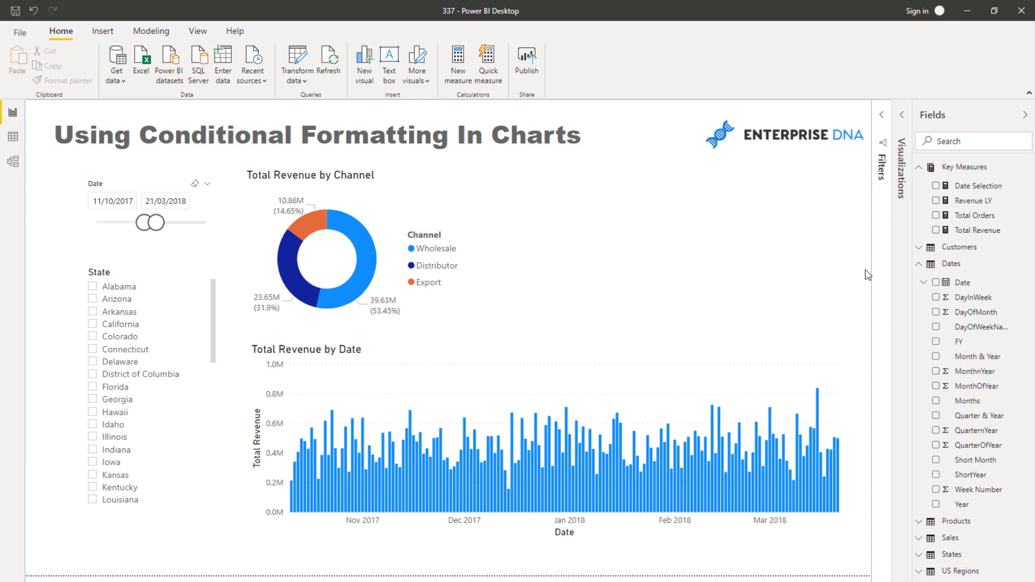
Duplicate the Total Revenue by Date chart, move the copy up, and convert it to a table
{"action": "left_click", "coordinate": [555, 362]}
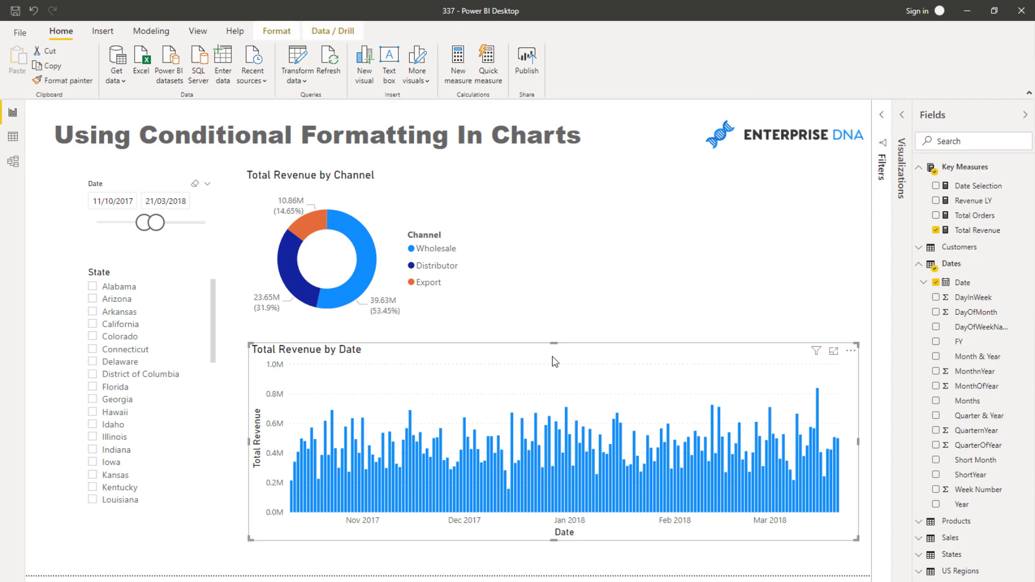
{"action": "key", "text": "ctrl+c"}
{"action": "key", "text": "ctrl+v"}
{"action": "left_click_drag", "start_coordinate": [511, 369], "coordinate": [514, 176]}
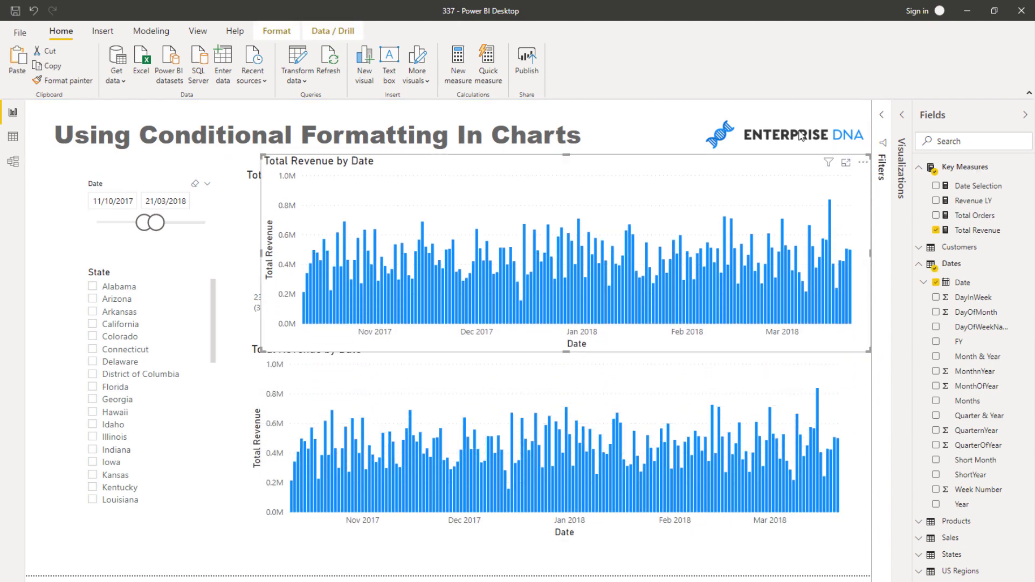
{"action": "left_click", "coordinate": [901, 115]}
{"action": "left_click", "coordinate": [846, 196]}
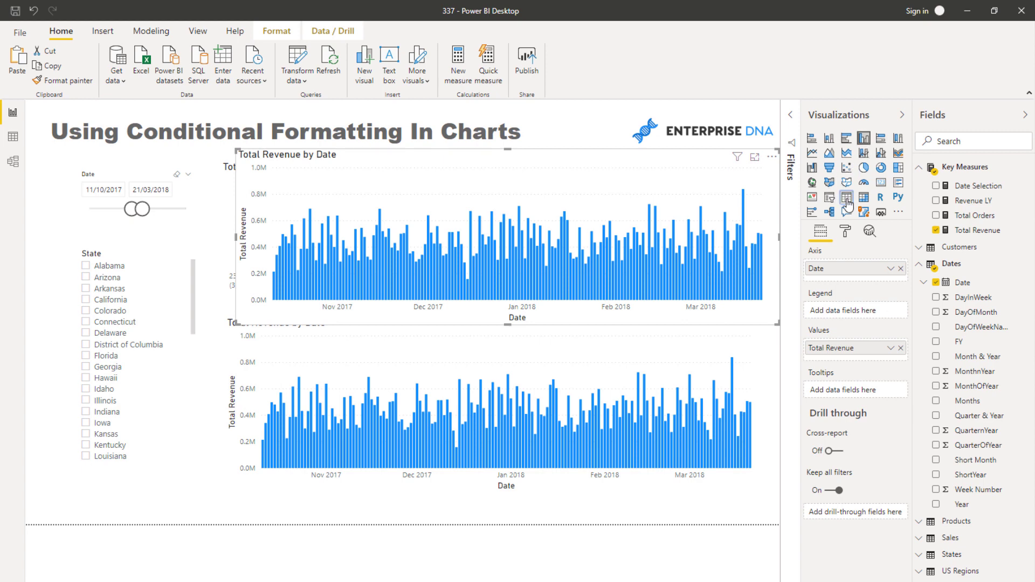
Resize the Date and Total Revenue table to sit compactly beside the donut chart
{"action": "left_click_drag", "start_coordinate": [237, 150], "coordinate": [437, 165]}
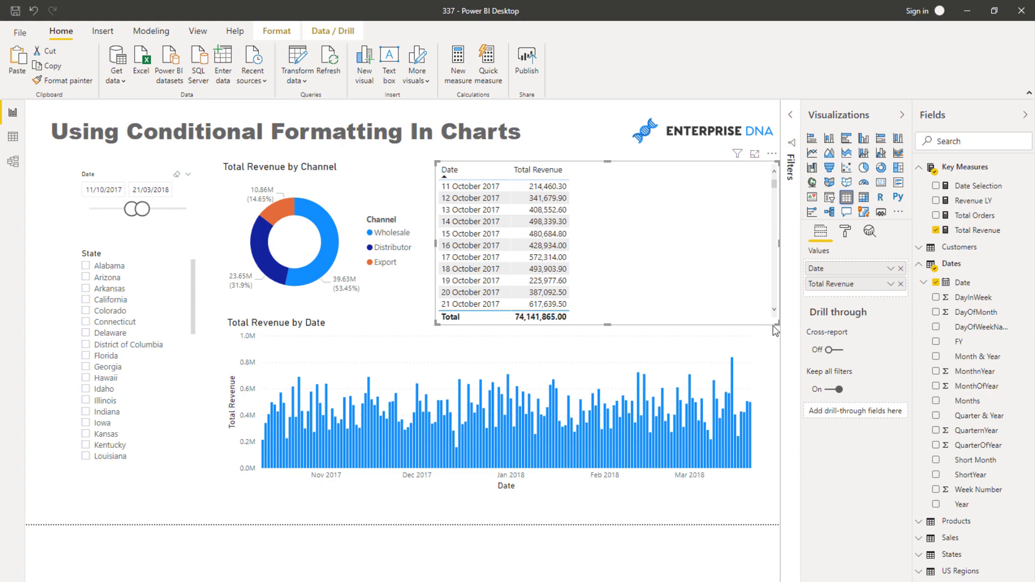
{"action": "left_click_drag", "start_coordinate": [768, 323], "coordinate": [739, 314]}
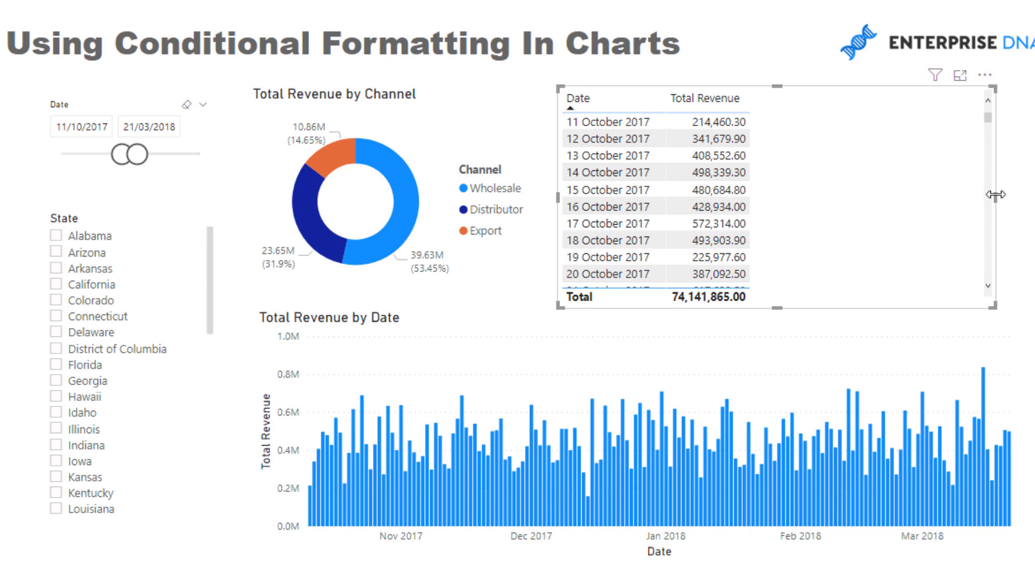
{"action": "left_click_drag", "start_coordinate": [994, 197], "coordinate": [1027, 195]}
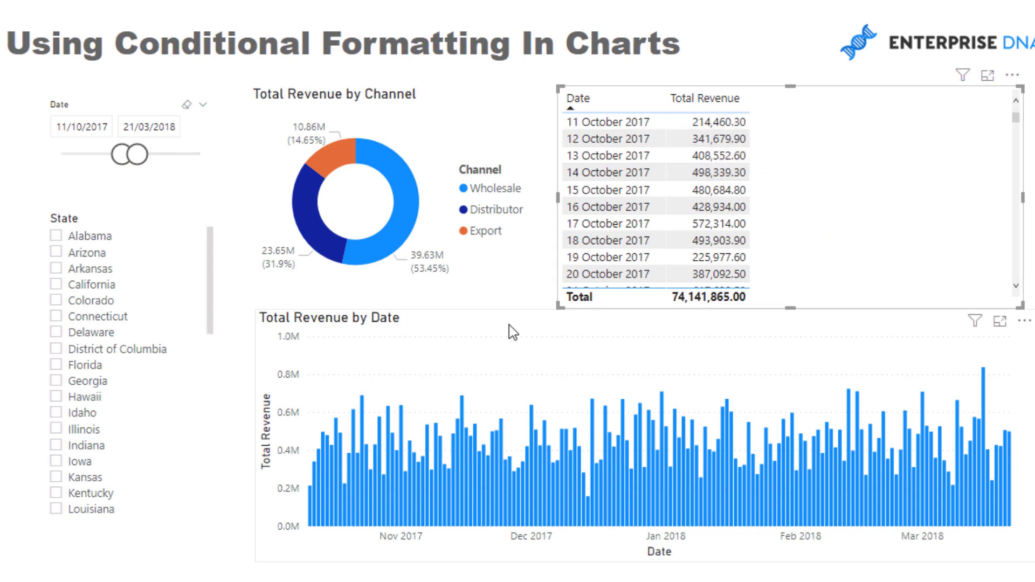
{"action": "left_click_drag", "start_coordinate": [790, 308], "coordinate": [793, 294]}
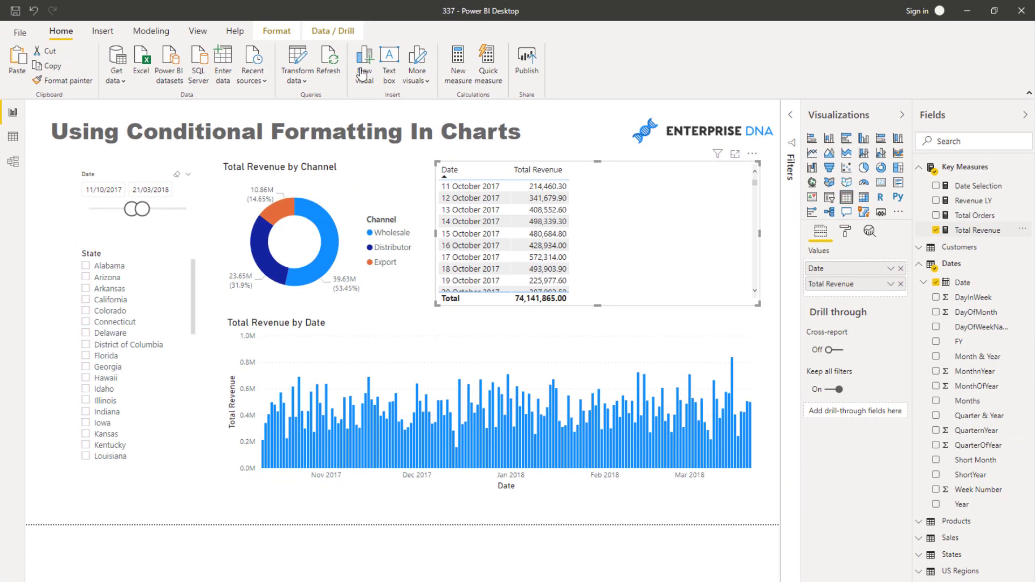
Create a new measure named Daily Revenue Logic
{"action": "left_click", "coordinate": [977, 229]}
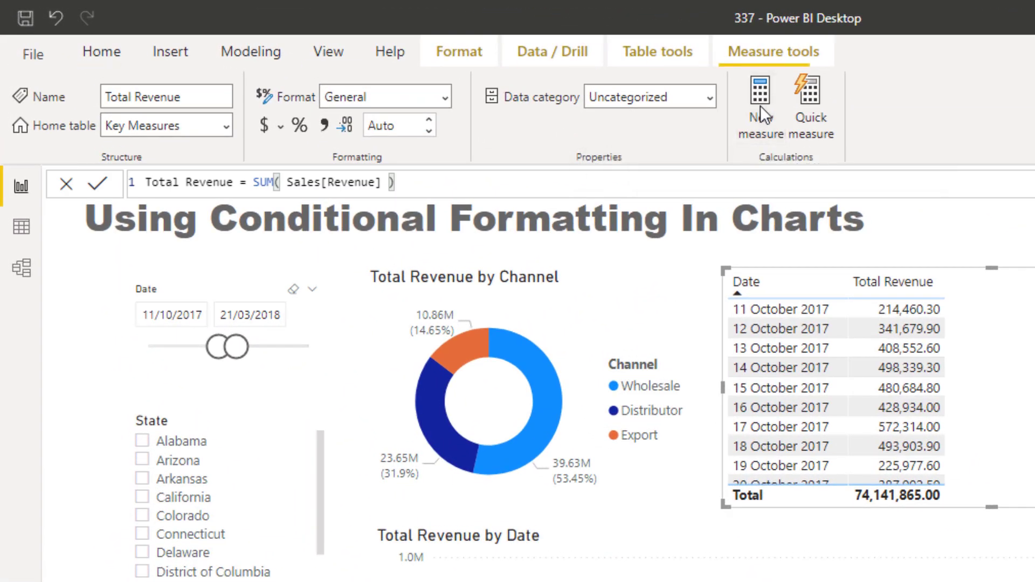
{"action": "left_click", "coordinate": [761, 108]}
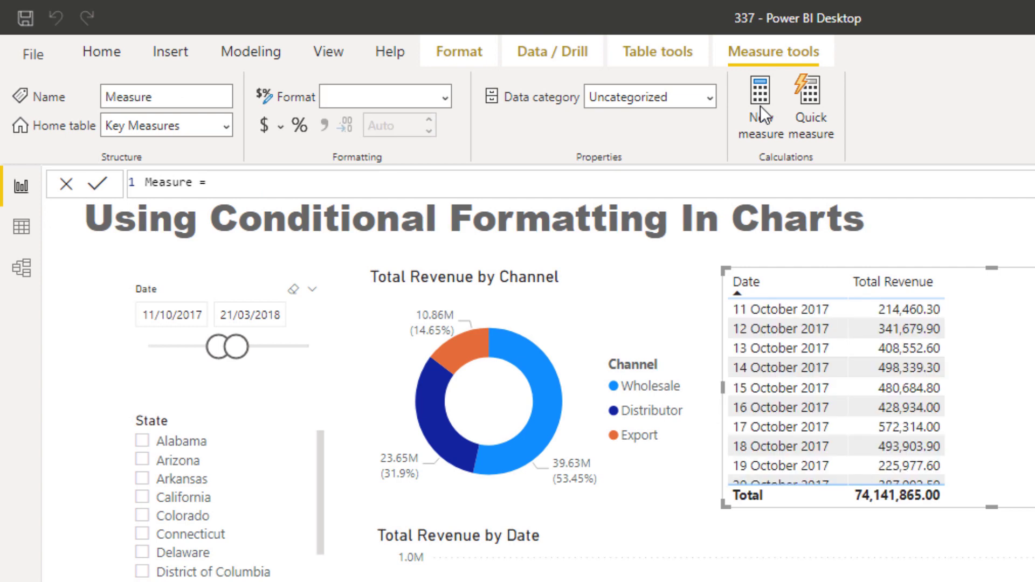
{"action": "key", "text": "shift+Home"}
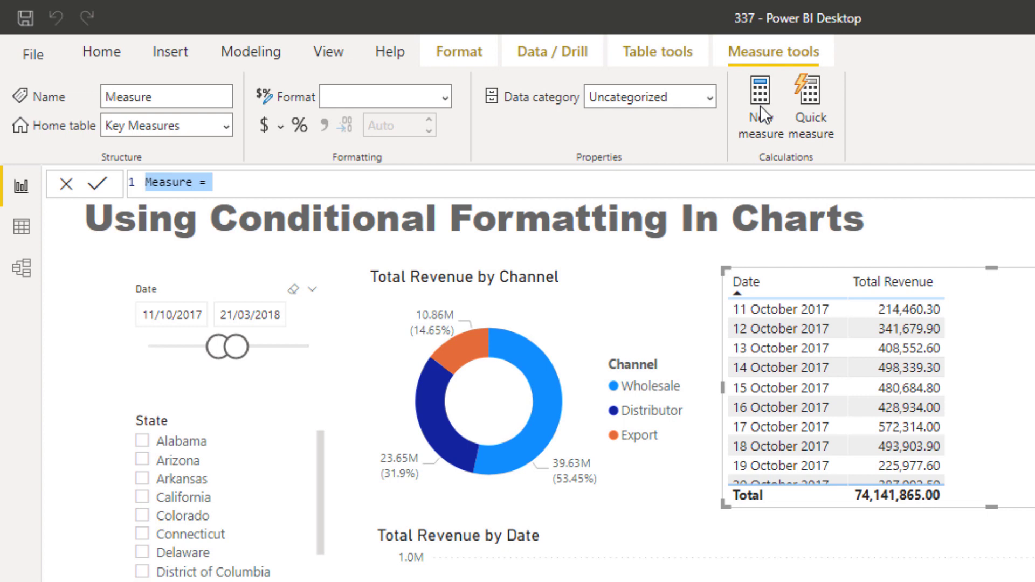
{"action": "type", "text": "Revenue "}
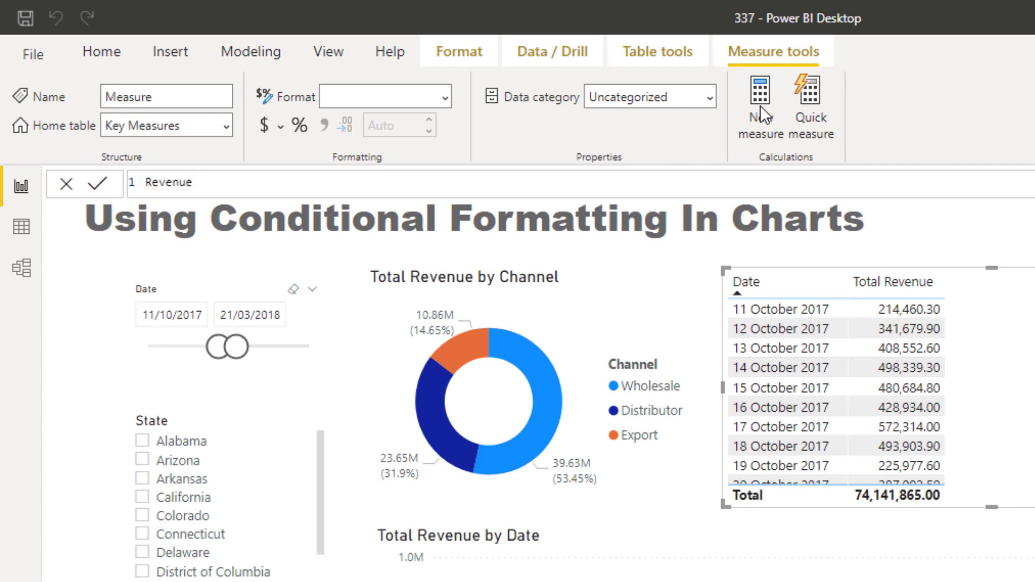
{"action": "type", "text": "Loft"}
{"action": "key", "text": "BackSpace"}
{"action": "key", "text": "BackSpace"}
{"action": "key", "text": "BackSpace"}
{"action": "key", "text": "BackSpace"}
{"action": "key", "text": "BackSpace"}
{"action": "key", "text": "BackSpace"}
{"action": "key", "text": "BackSpace"}
{"action": "key", "text": "BackSpace"}
{"action": "key", "text": "BackSpace"}
{"action": "key", "text": "BackSpace"}
{"action": "key", "text": "BackSpace"}
{"action": "key", "text": "BackSpace"}
{"action": "type", "text": "Daily Revn"}
{"action": "key", "text": "BackSpace"}
{"action": "type", "text": "enue Logic"}
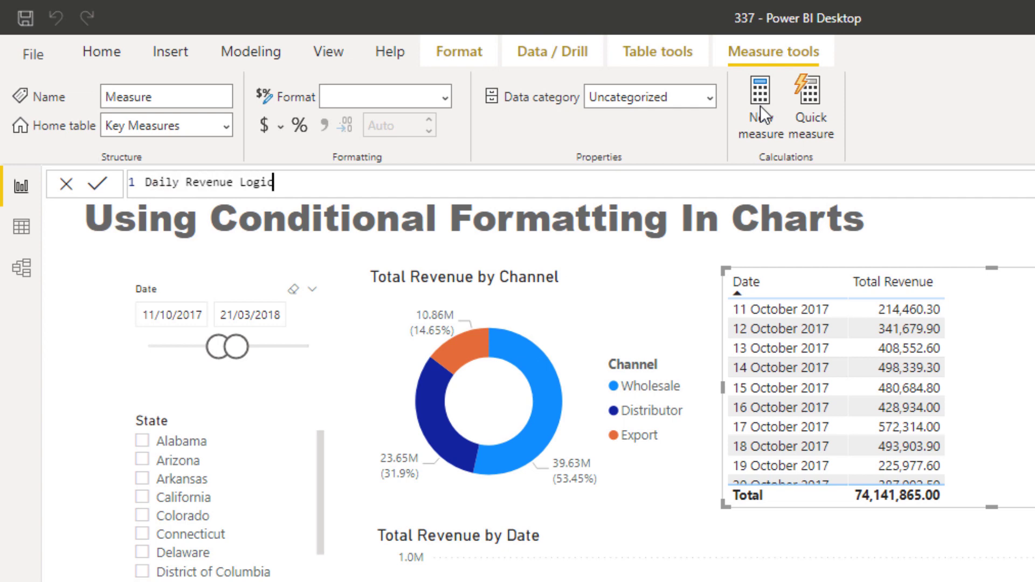
{"action": "type", "text": " ="}
Give it the formula CALCULATE([Total Revenue], DATEADD(Dates[Date], -1, DAY)) and commit it
{"action": "key", "text": "shift+Return"}
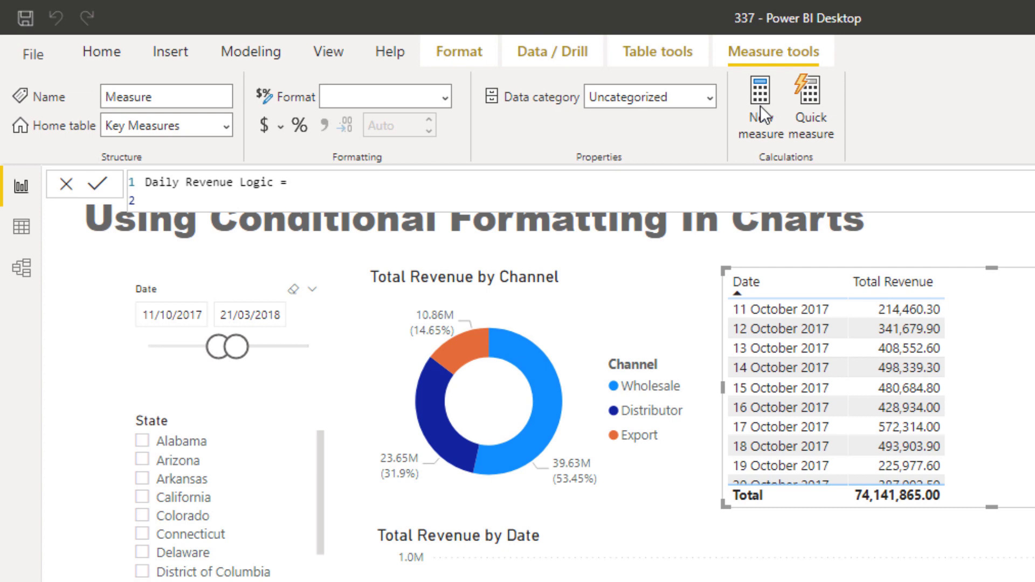
{"action": "type", "text": "CAL"}
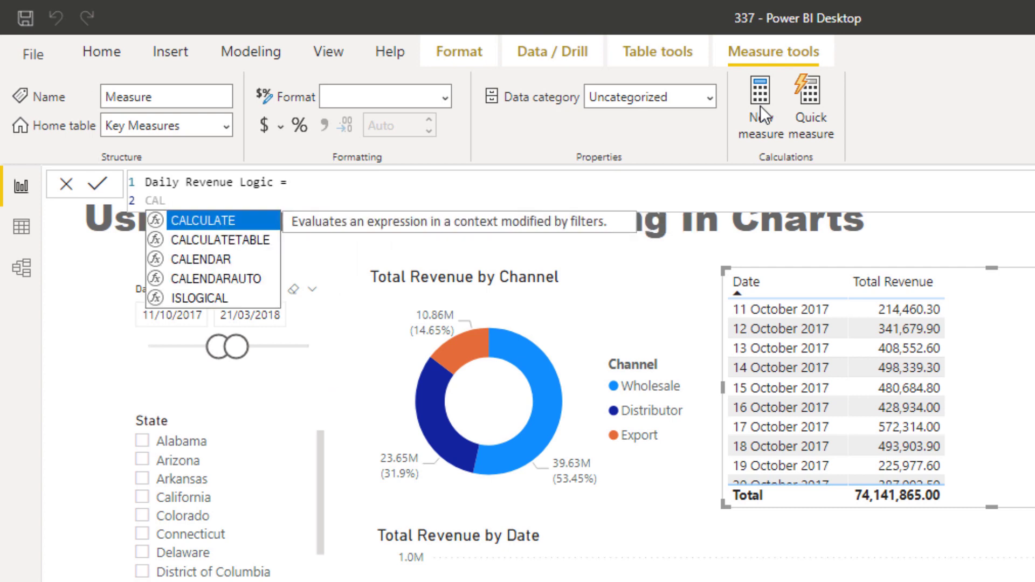
{"action": "type", "text": "CULATE( [Tot"}
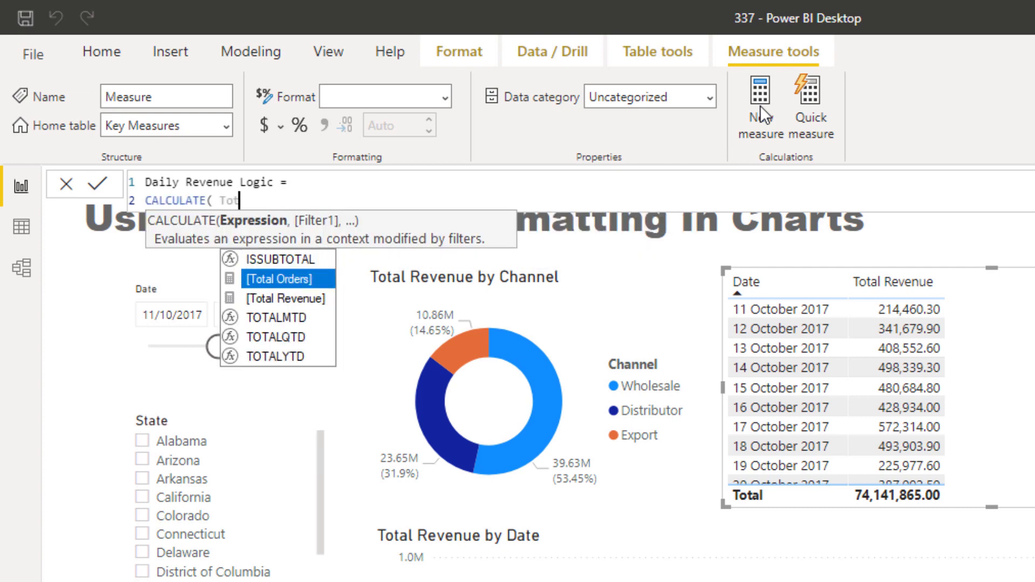
{"action": "key", "text": "Down"}
{"action": "key", "text": "Tab"}
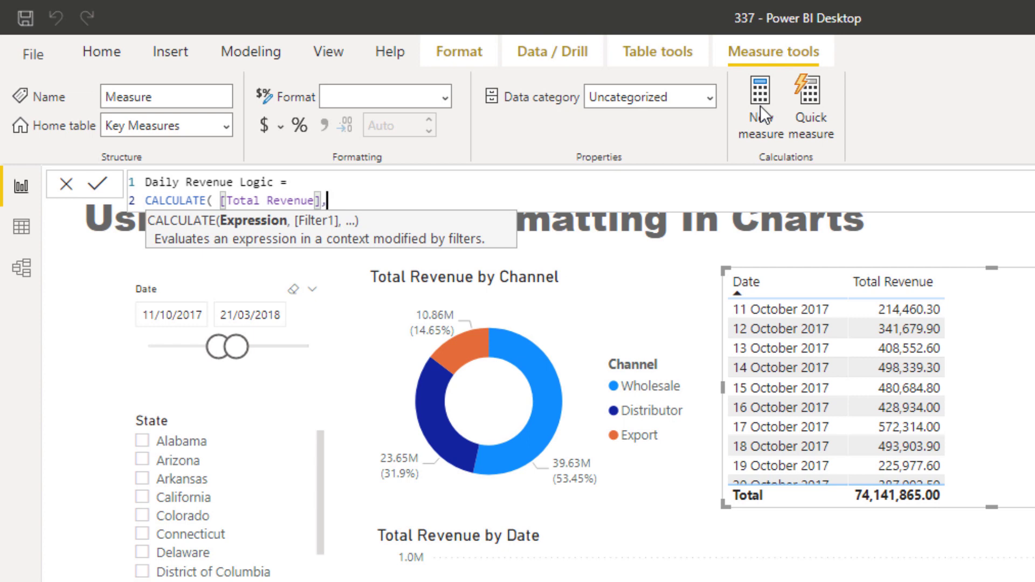
{"action": "type", "text": ", DAT"}
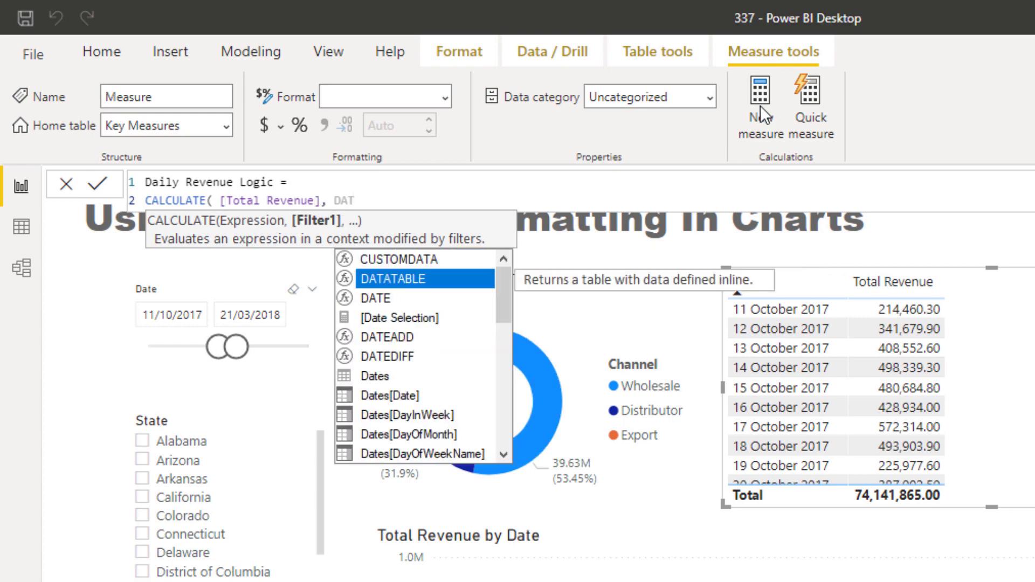
{"action": "key", "text": "Down"}
{"action": "key", "text": "Down"}
{"action": "key", "text": "Down"}
{"action": "key", "text": "Tab"}
{"action": "type", "text": "( "}
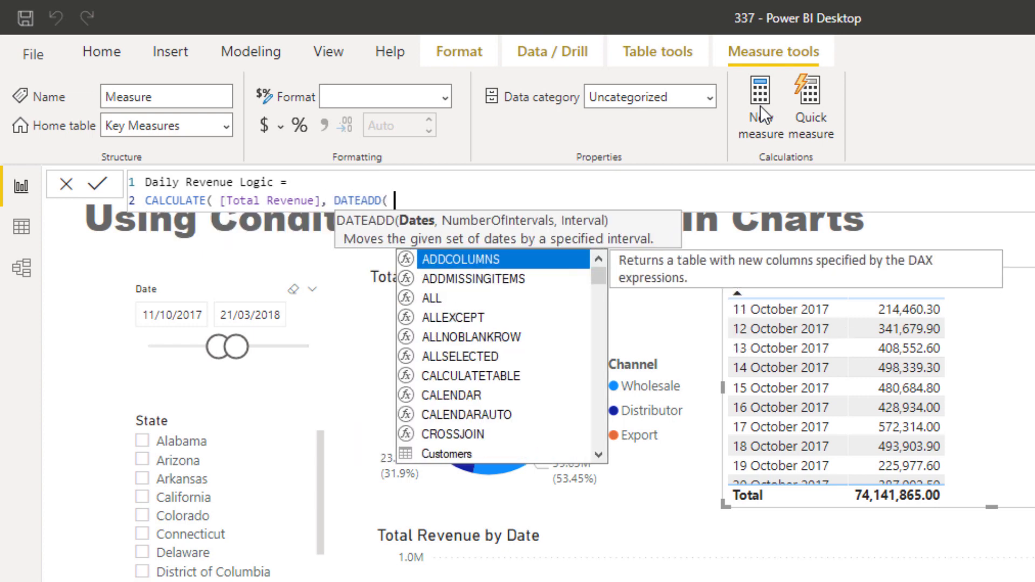
{"action": "type", "text": "Dates[Date]"}
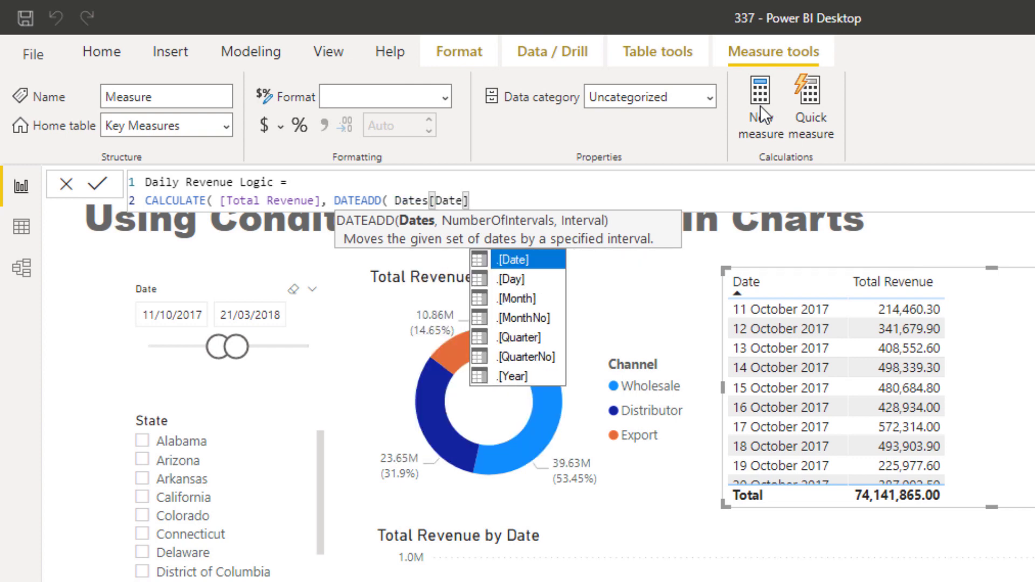
{"action": "type", "text": ", -1"}
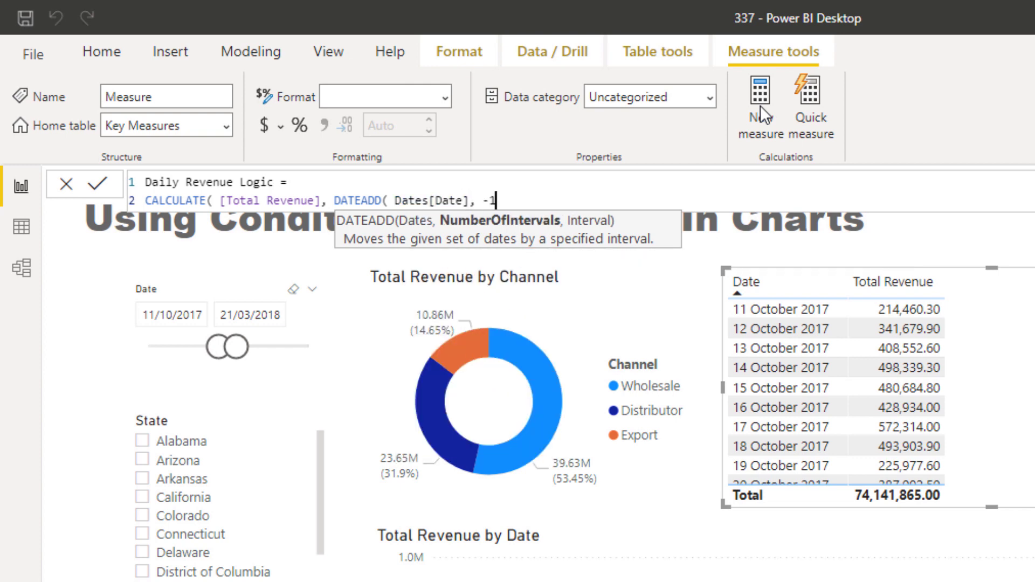
{"action": "type", "text": ", DAY )"}
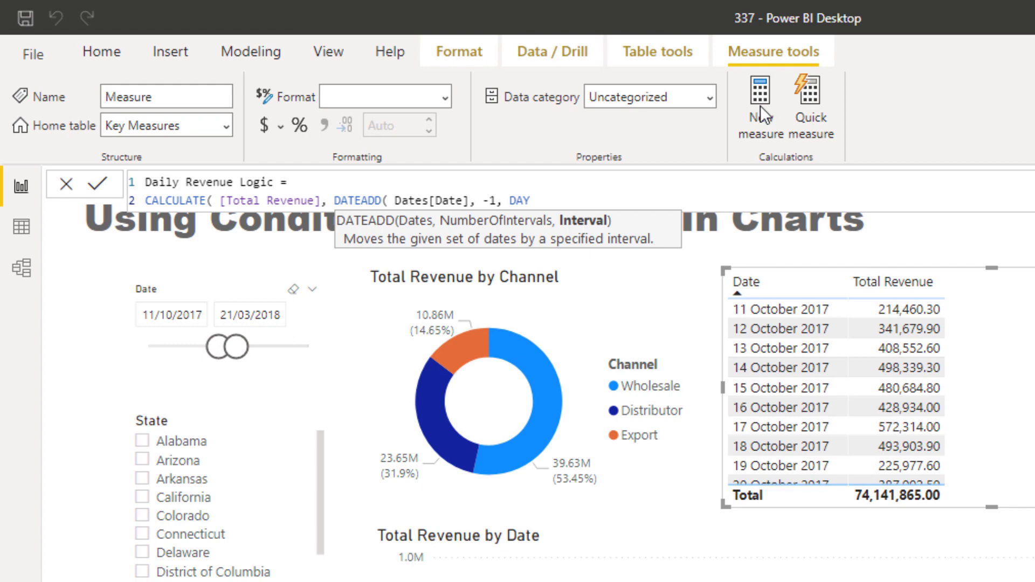
{"action": "type", "text": " )"}
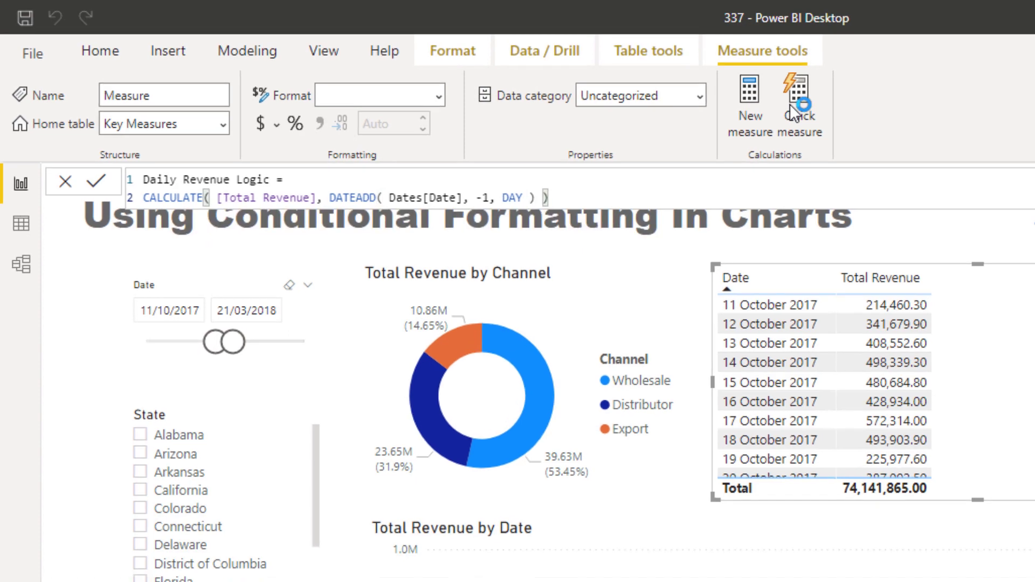
{"action": "key", "text": "Return"}
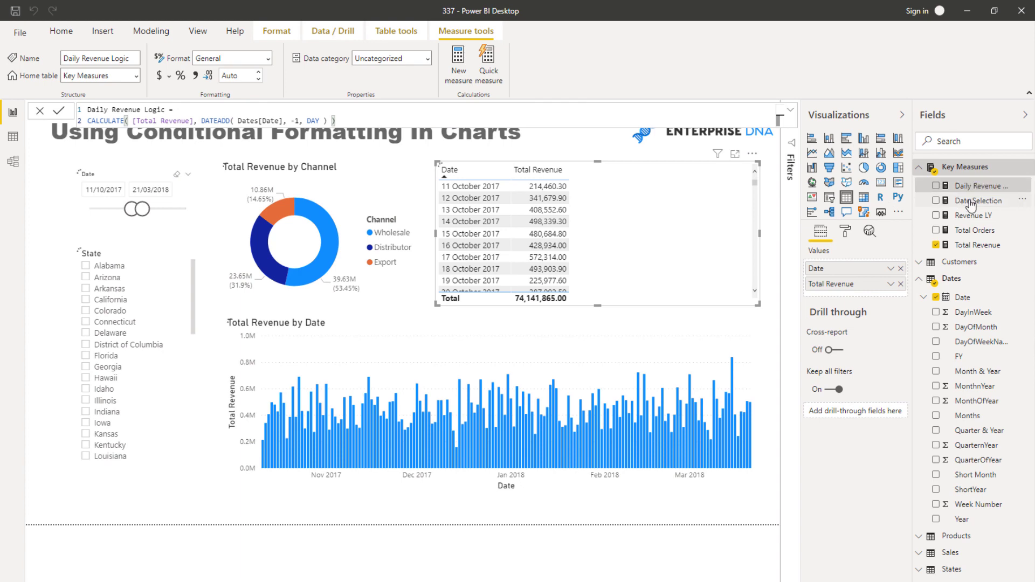
Add Daily Revenue Logic as a table column, then reopen its formula for editing
{"action": "left_click_drag", "start_coordinate": [970, 187], "coordinate": [658, 229]}
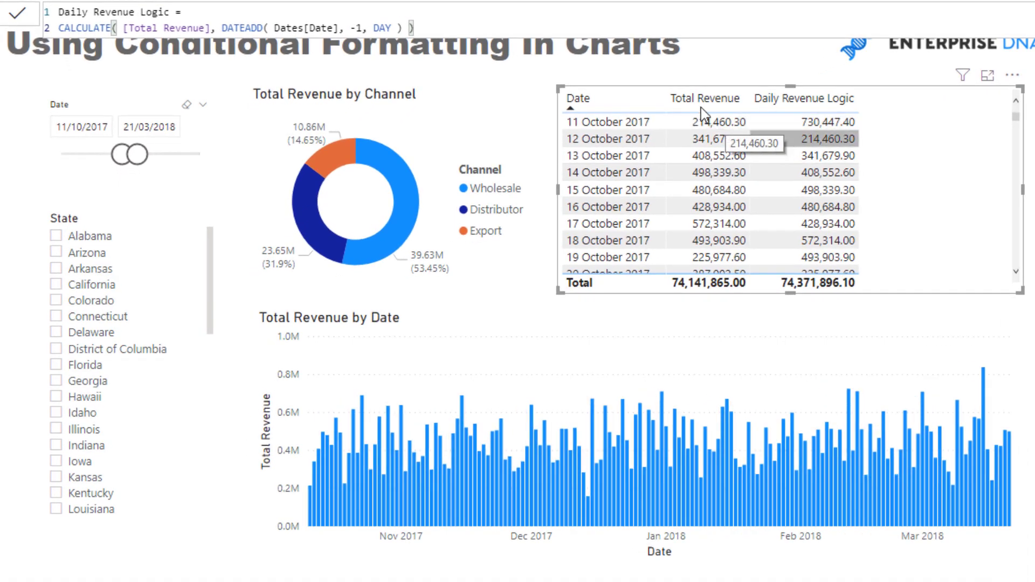
{"action": "left_click", "coordinate": [205, 16]}
{"action": "key", "text": "shift+Return"}
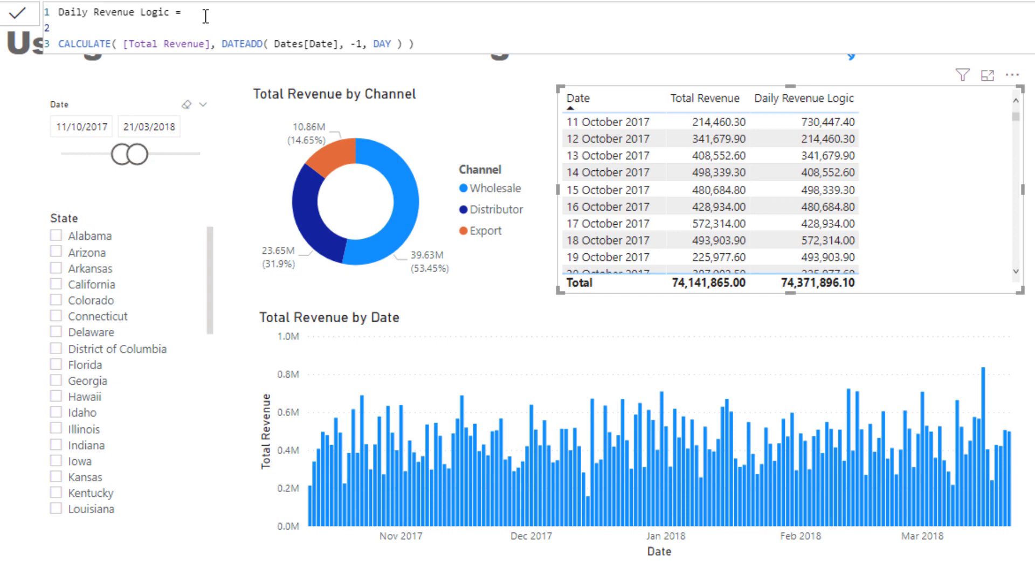
{"action": "key", "text": "BackSpace"}
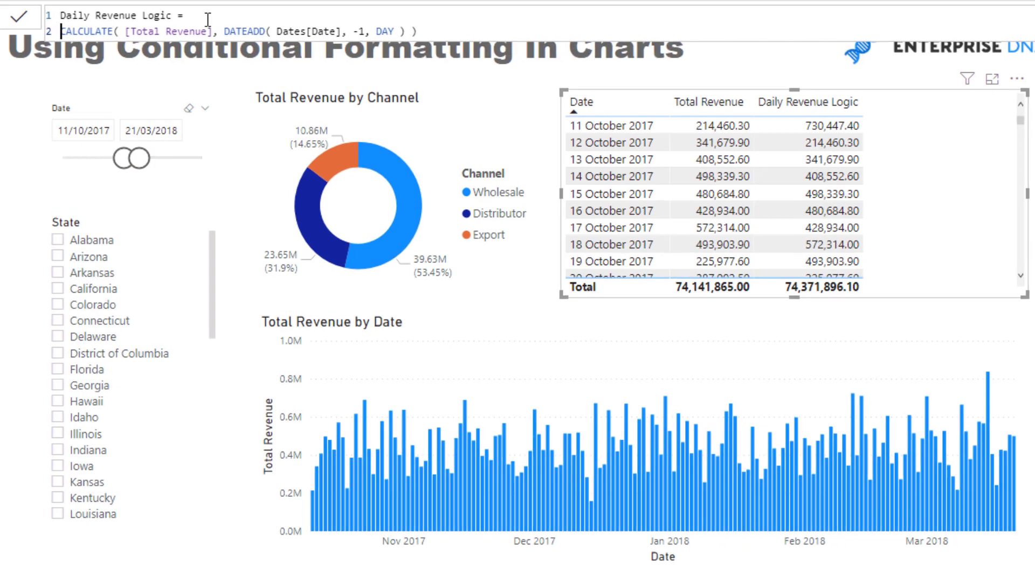
Define VAR PreviousDayRev over the prior-day CALCULATE and VAR CurrentDayRev = [Total Revenue]
{"action": "type", "text": "VAR Previous"}
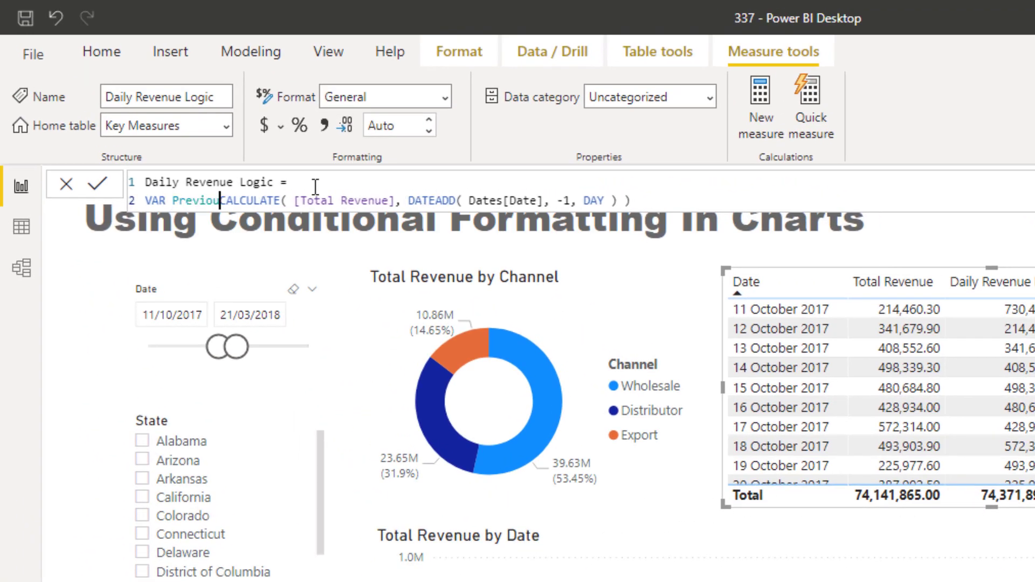
{"action": "type", "text": "R"}
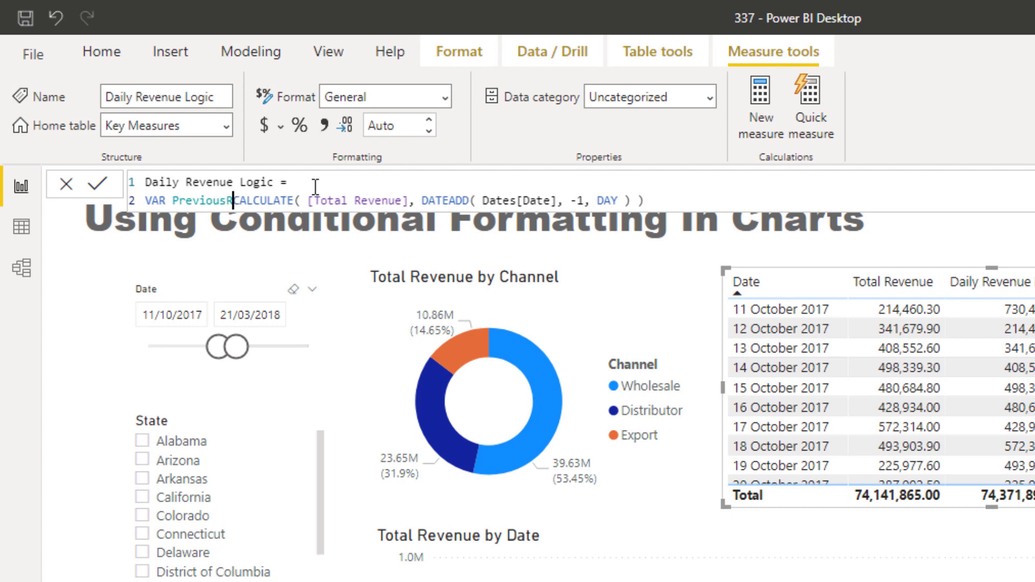
{"action": "key", "text": "BackSpace"}
{"action": "type", "text": "DayReve"}
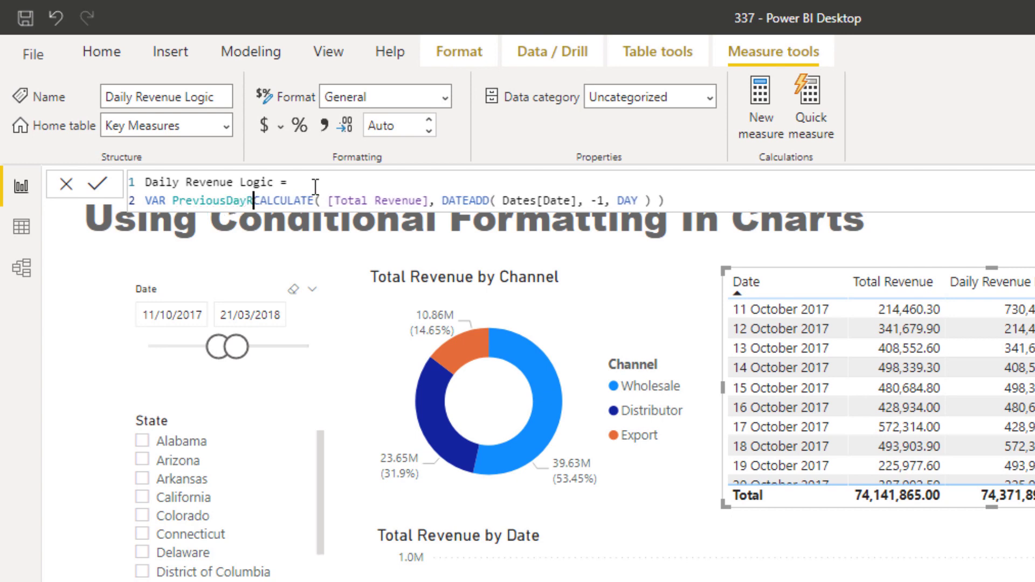
{"action": "key", "text": "BackSpace"}
{"action": "type", "text": "="}
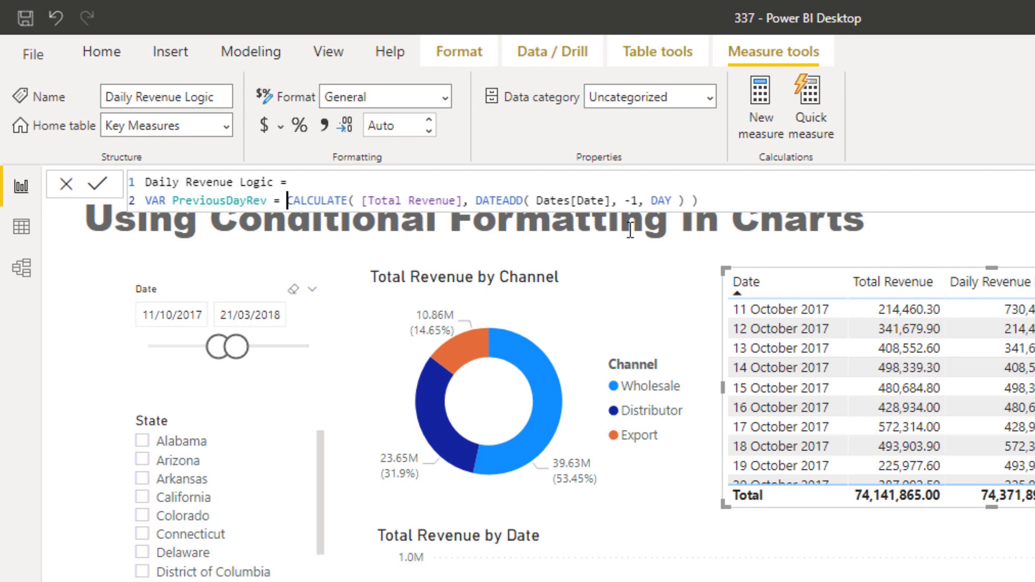
{"action": "left_click", "coordinate": [751, 194]}
{"action": "key", "text": "shift+Return"}
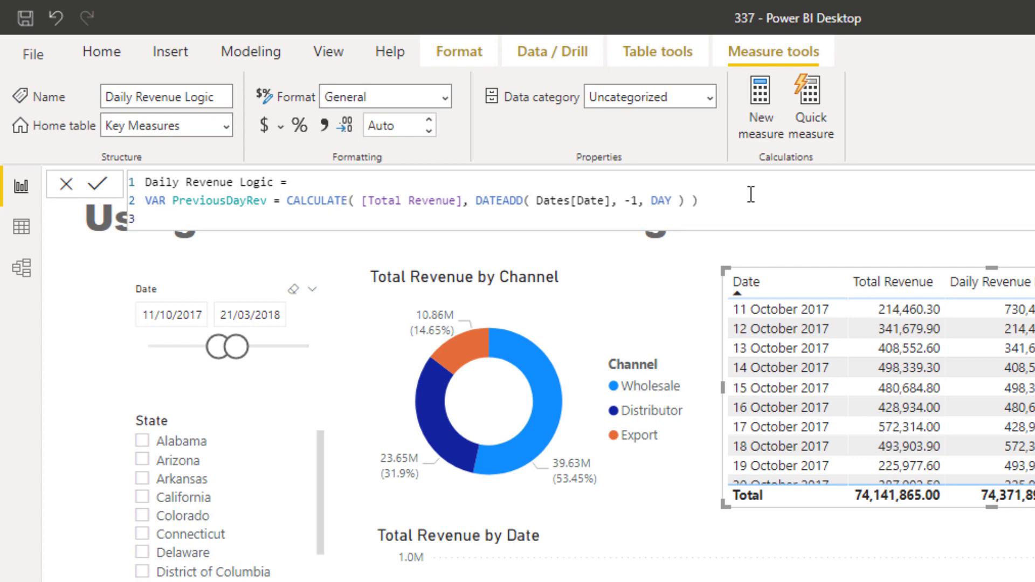
{"action": "key", "text": "shift+Return"}
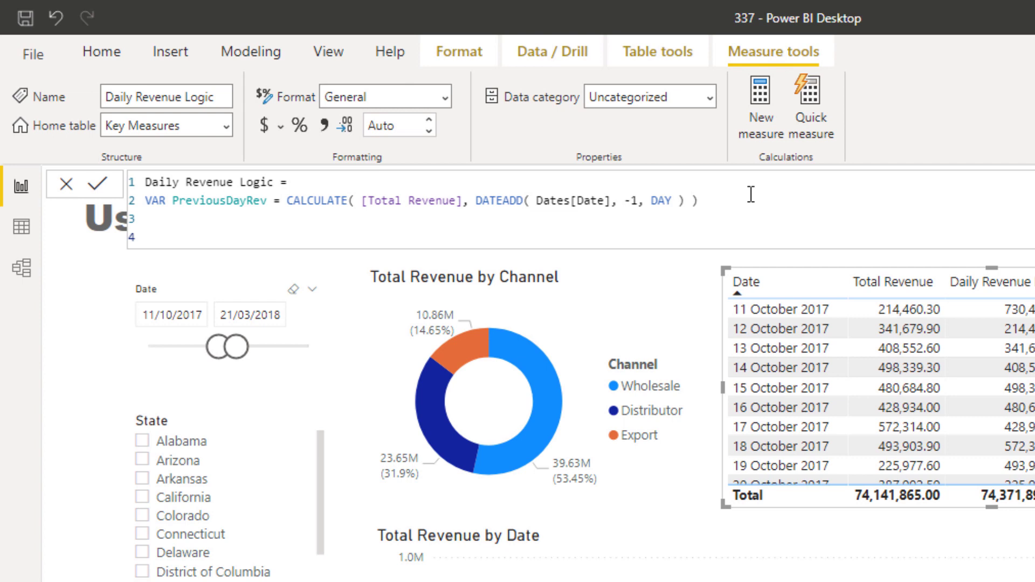
{"action": "key", "text": "BackSpace"}
{"action": "type", "text": "VAR "}
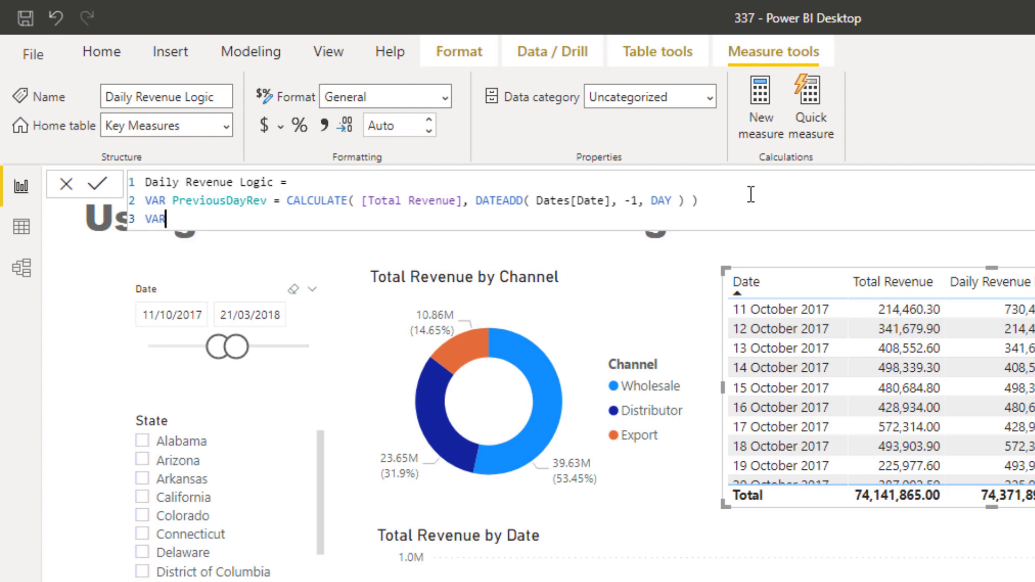
{"action": "type", "text": "CurrentDay"}
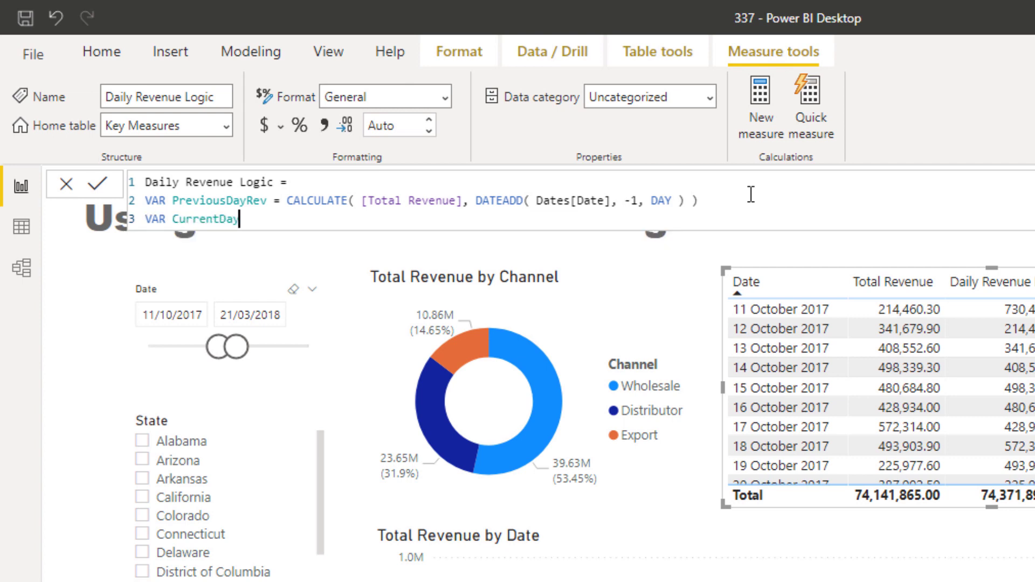
{"action": "type", "text": "Rev = [Tot"}
{"action": "key", "text": "Down"}
{"action": "key", "text": "Tab"}
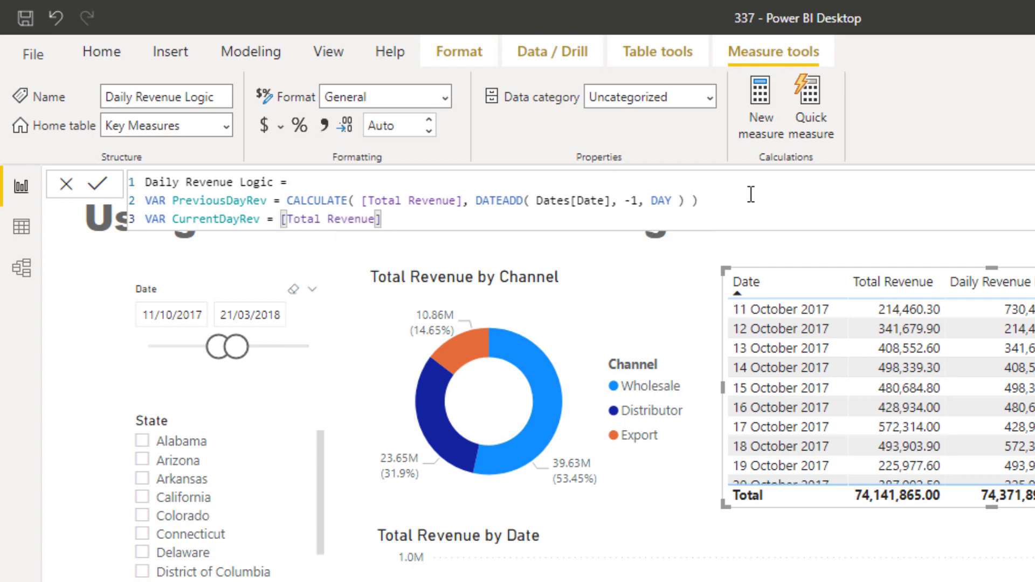
Finish with RETURN IF(PreviousDayRev > CurrentDayRev, 1, 0) and commit the measure
{"action": "key", "text": "Return"}
{"action": "key", "text": "Return"}
{"action": "type", "text": "RETURN"}
{"action": "key", "text": "Return"}
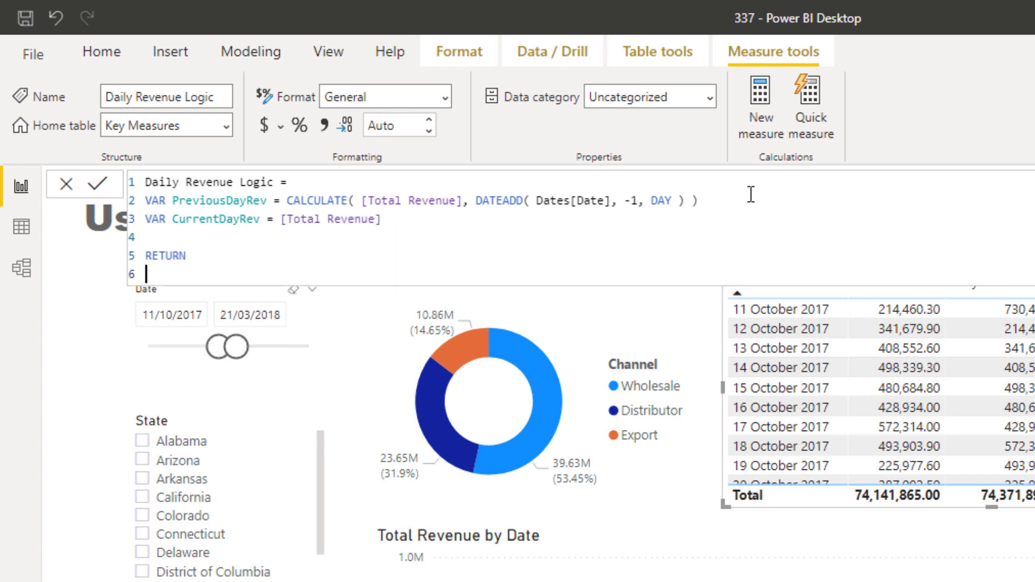
{"action": "type", "text": "IF("}
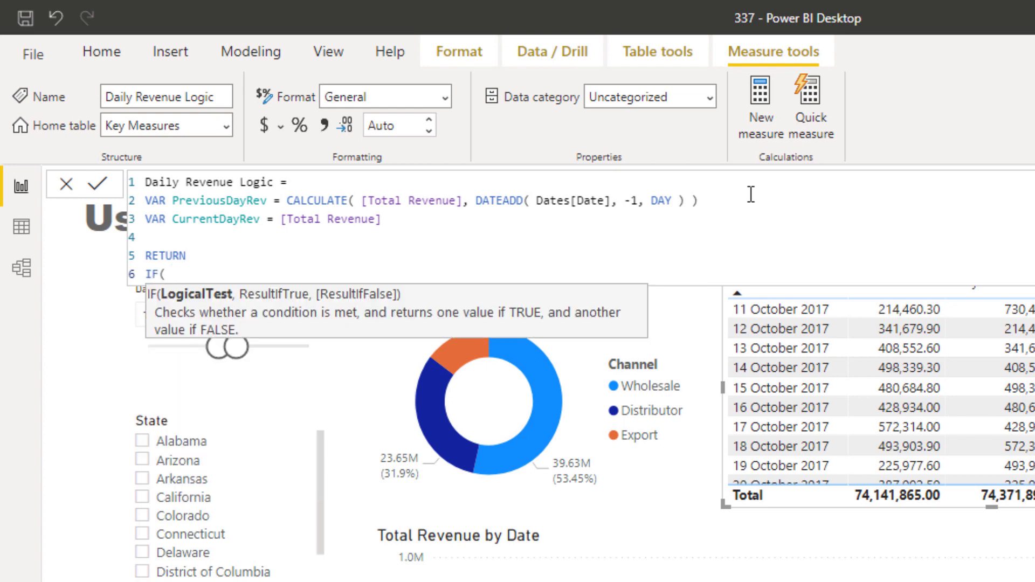
{"action": "type", "text": " Pre"}
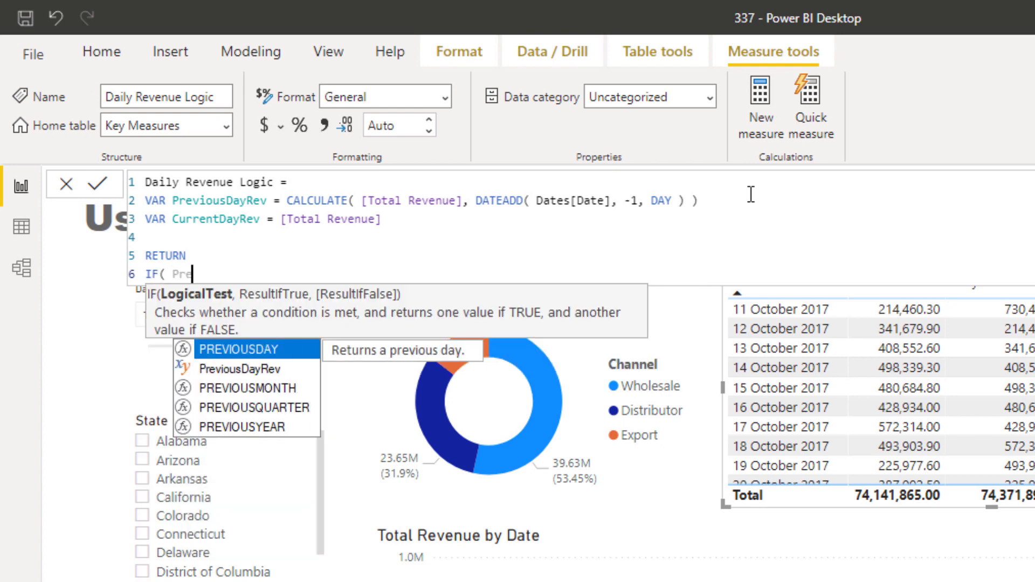
{"action": "key", "text": "Down"}
{"action": "key", "text": "Tab"}
{"action": "type", "text": ">"}
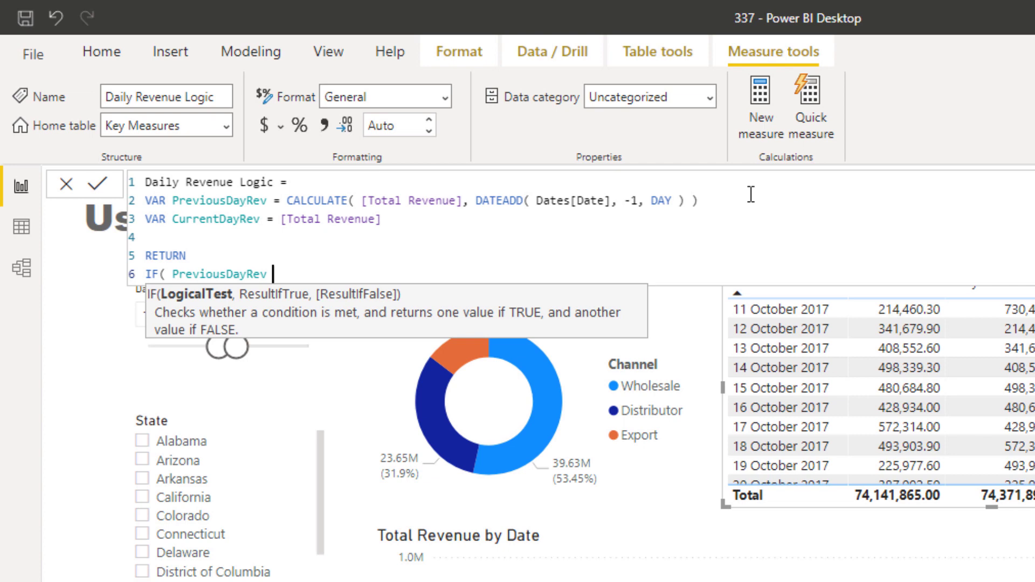
{"action": "type", "text": " Cure"}
{"action": "key", "text": "BackSpace"}
{"action": "type", "text": "r"}
{"action": "key", "text": "Down"}
{"action": "key", "text": "Tab"}
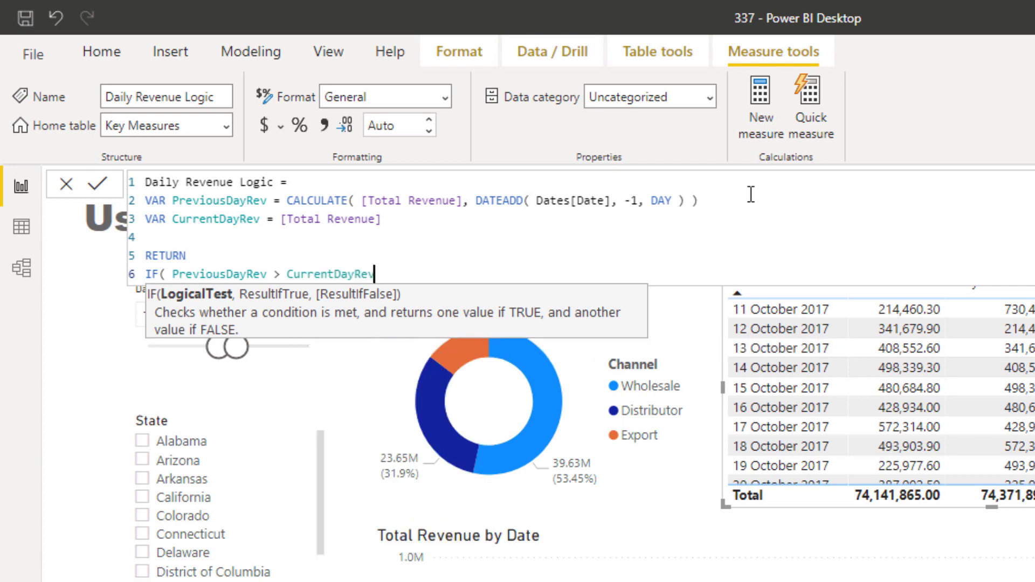
{"action": "type", "text": ", 1, 0 "}
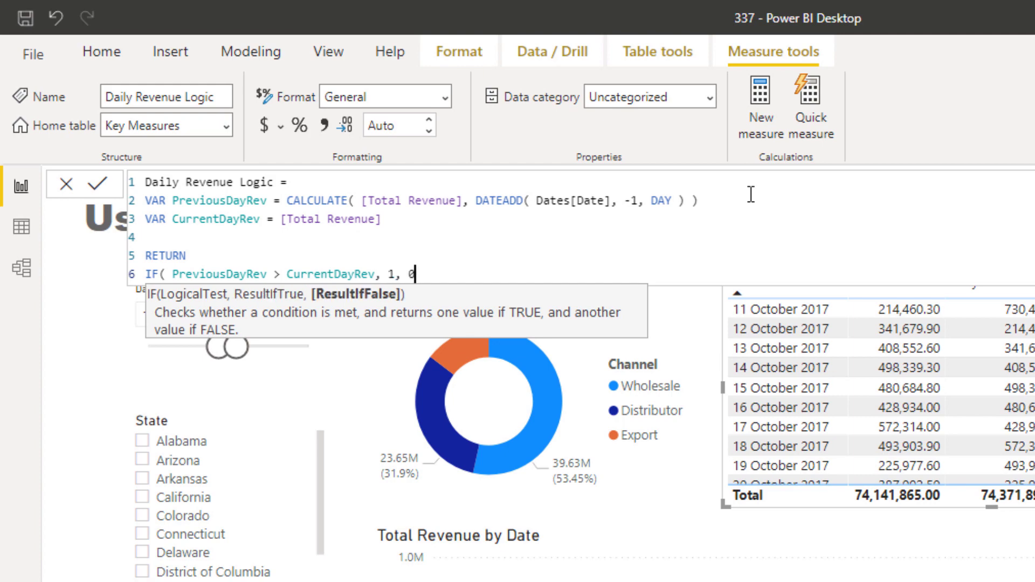
{"action": "type", "text": ")"}
{"action": "key", "text": "Return"}
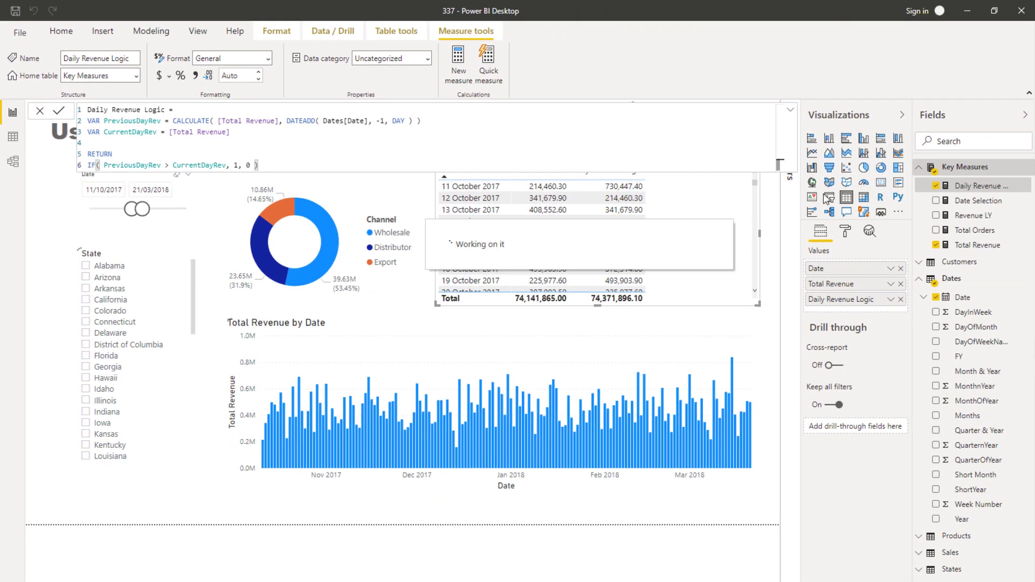
Swap the IF results to 0, 1 so days with falling revenue return 0
{"action": "left_click_drag", "start_coordinate": [977, 186], "coordinate": [728, 237]}
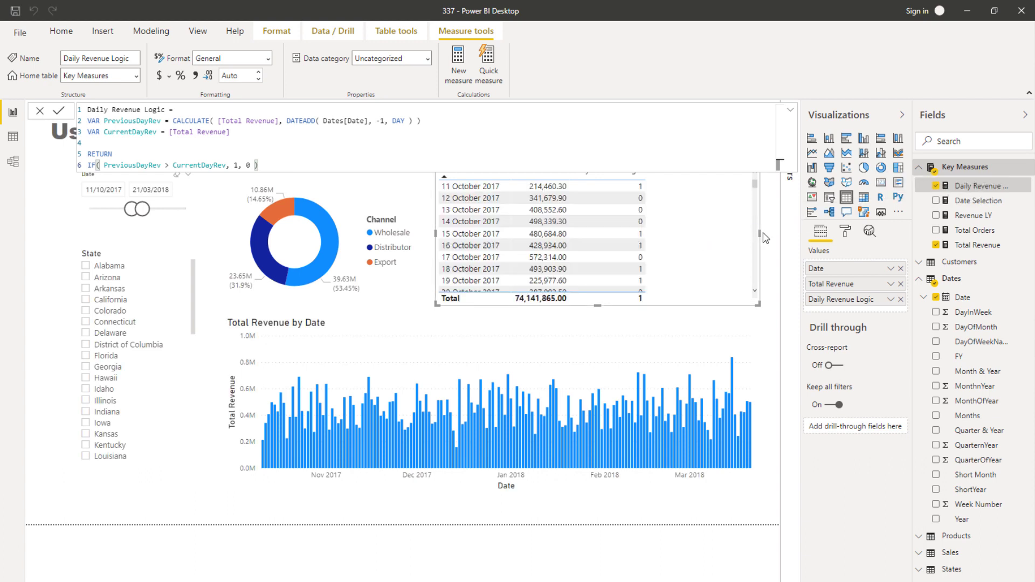
{"action": "left_click", "coordinate": [596, 238]}
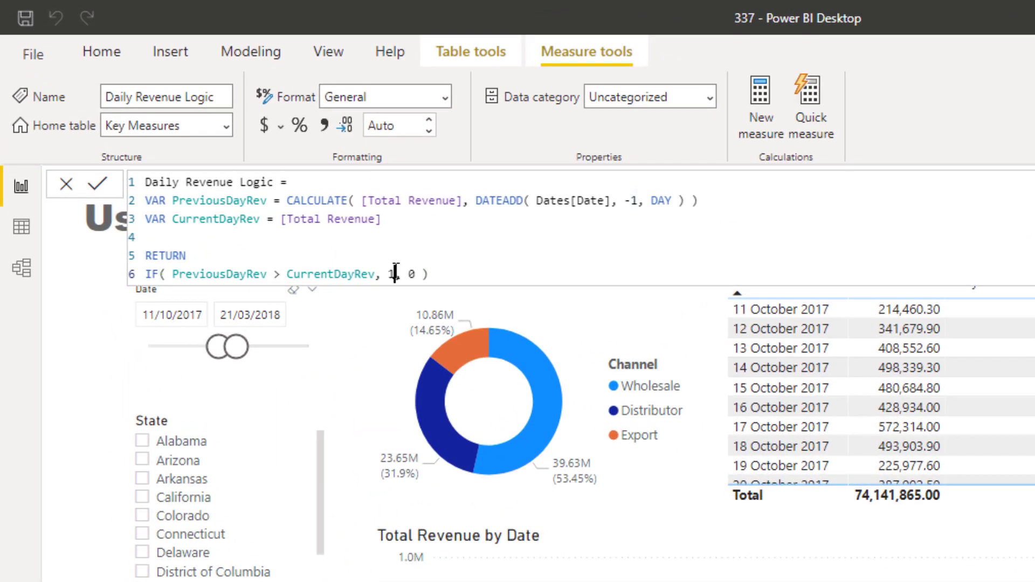
{"action": "left_click", "coordinate": [396, 274]}
{"action": "key", "text": "BackSpace"}
{"action": "type", "text": "0"}
{"action": "key", "text": "Delete"}
{"action": "type", "text": "1"}
{"action": "key", "text": "Return"}
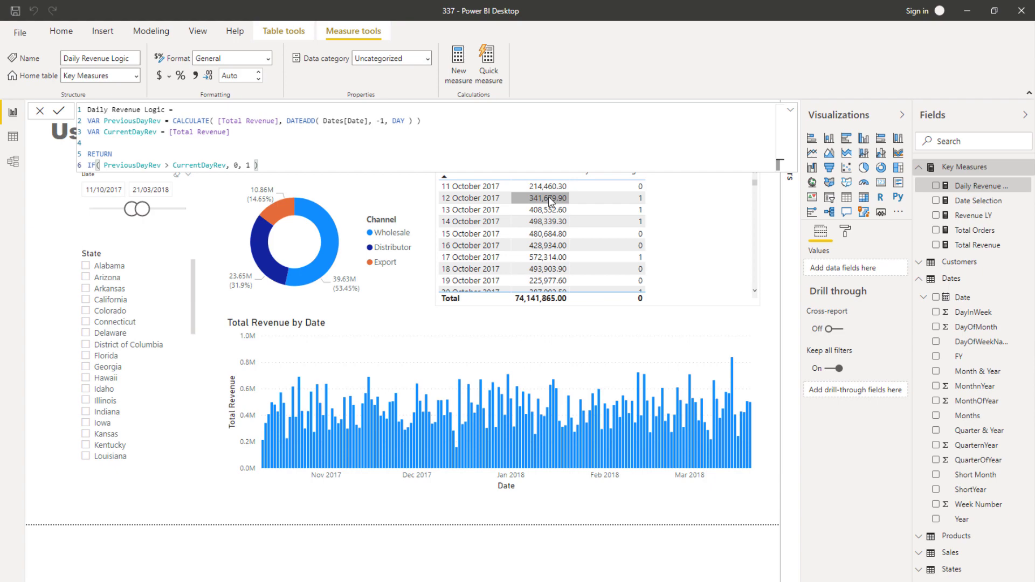
Scroll the table to check each date's 1/0 Daily Revenue Logic flag
{"action": "left_click", "coordinate": [769, 241]}
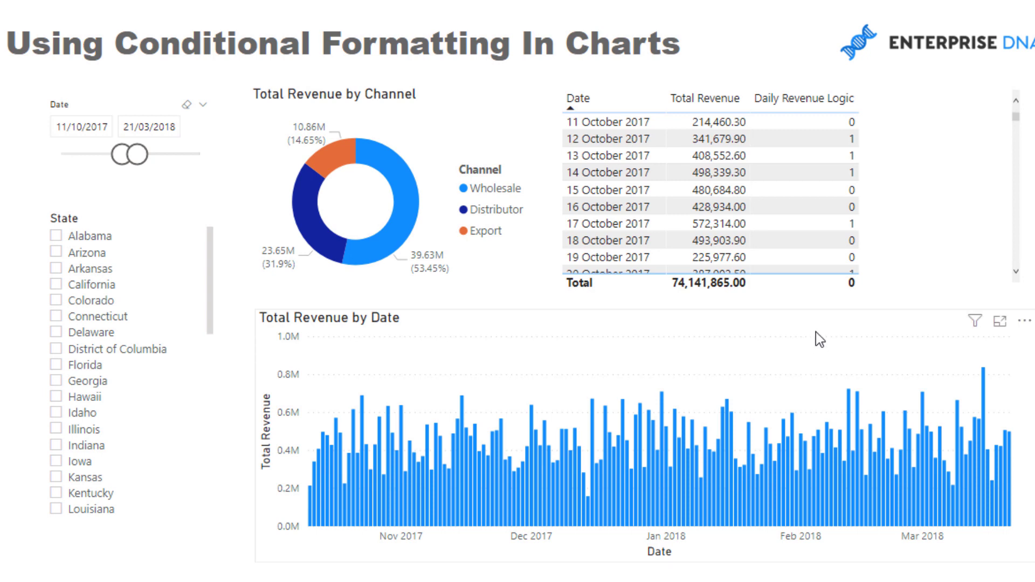
{"action": "scroll", "coordinate": [952, 174], "scroll_direction": "down", "scroll_amount": 15}
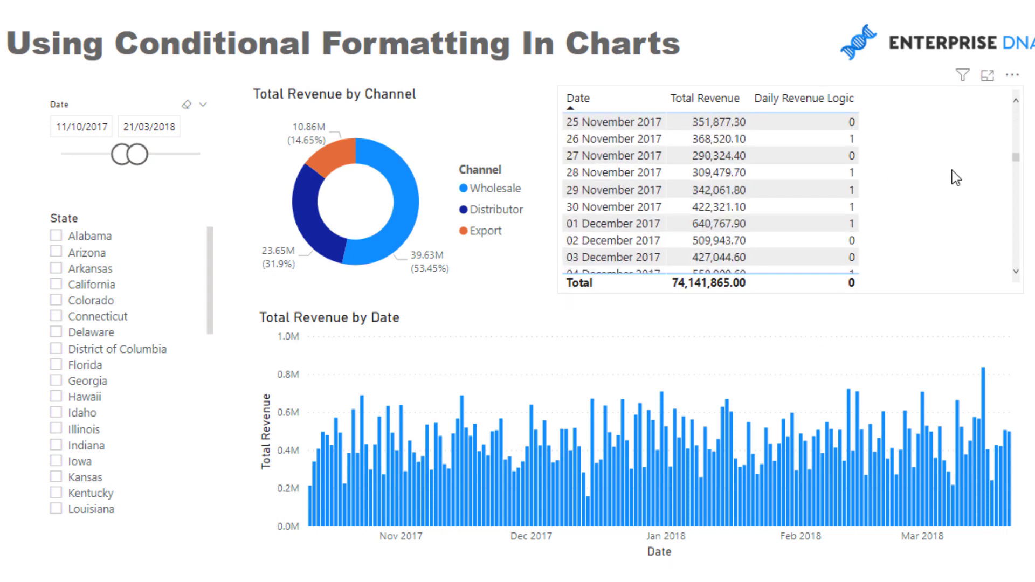
{"action": "scroll", "coordinate": [954, 176], "scroll_direction": "up", "scroll_amount": 15}
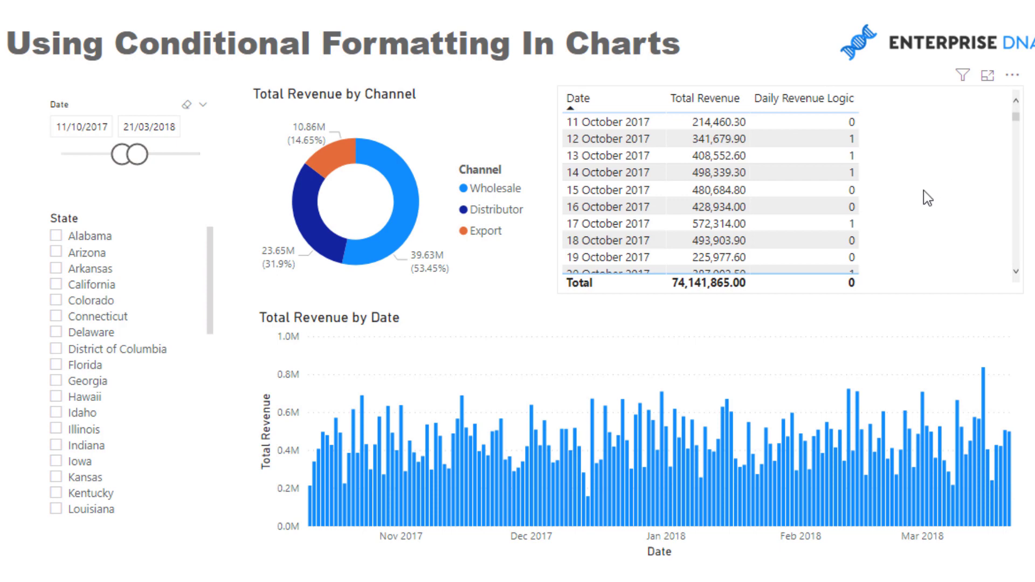
{"action": "left_click", "coordinate": [846, 323]}
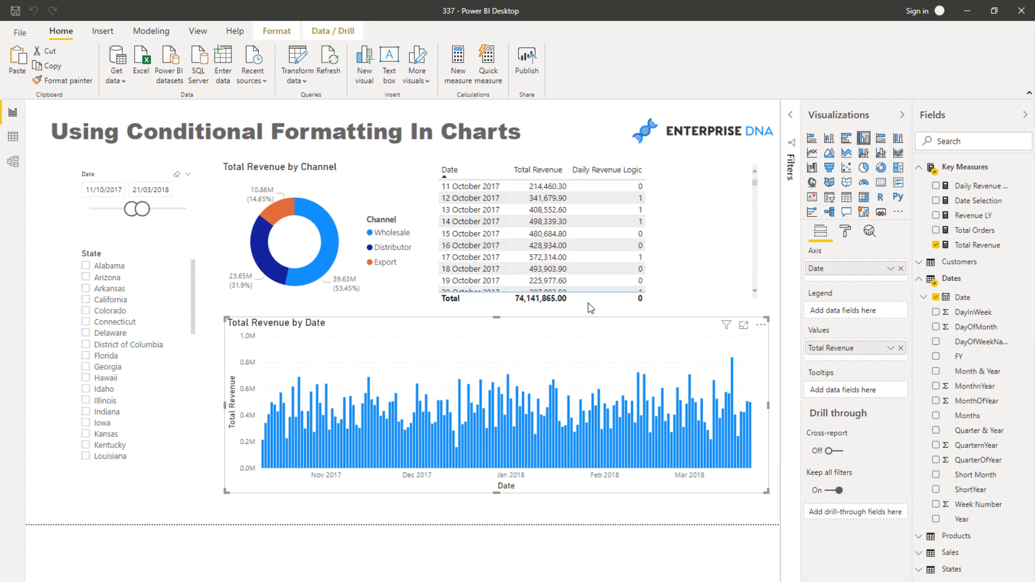
Open the fx conditional formatting dialog for Default color under the chart's Data colors
{"action": "left_click", "coordinate": [844, 233]}
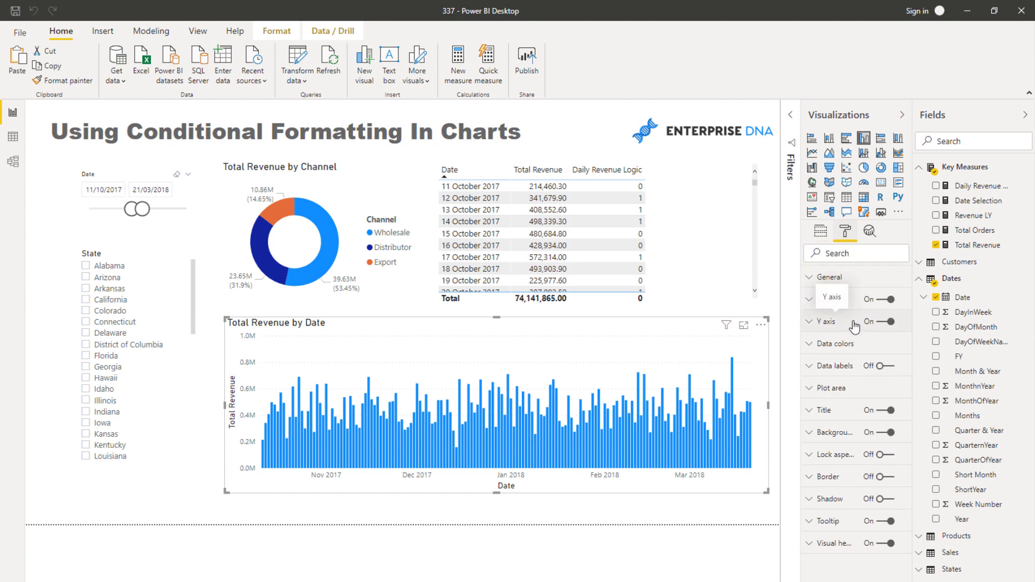
{"action": "left_click", "coordinate": [810, 348]}
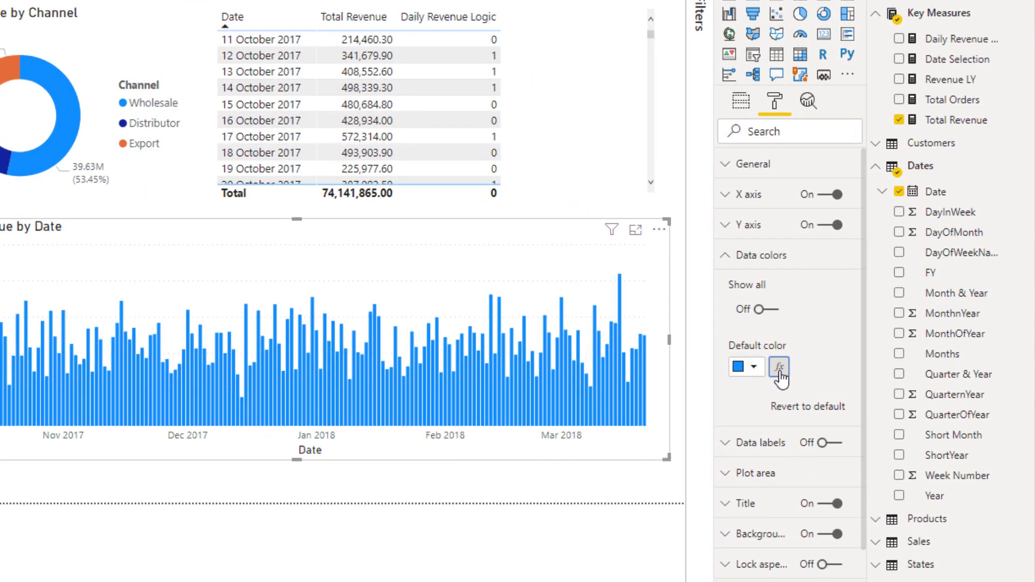
{"action": "left_click", "coordinate": [779, 368]}
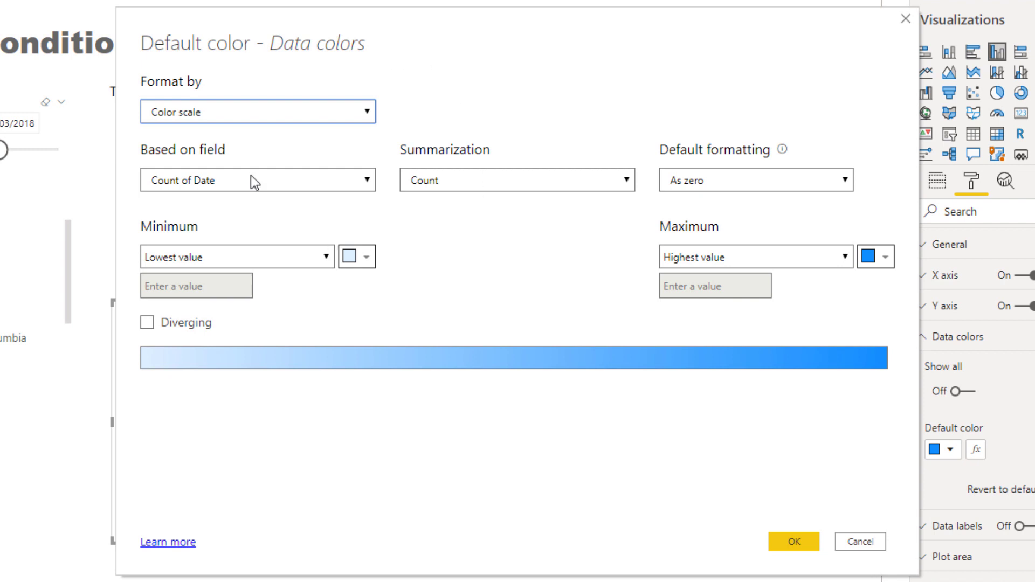
Set the colour formatting style to Rules based on the Daily Revenue Logic measure
{"action": "left_click", "coordinate": [274, 111]}
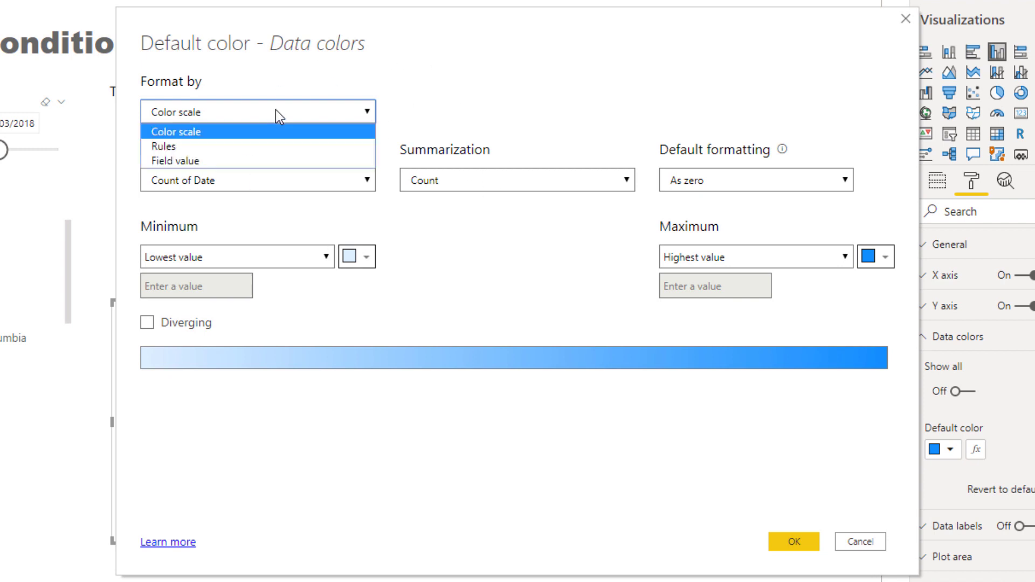
{"action": "left_click", "coordinate": [170, 146]}
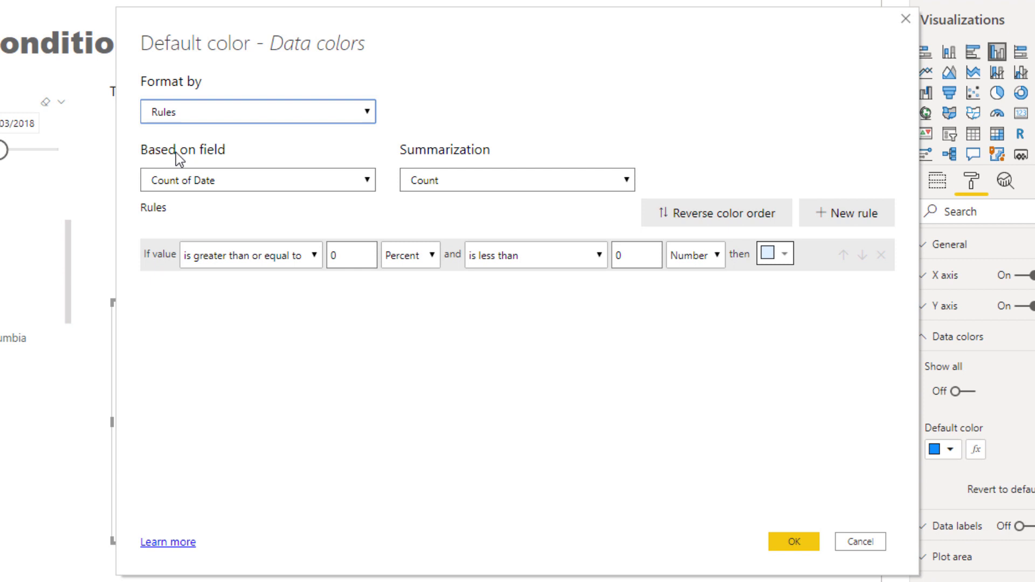
{"action": "left_click", "coordinate": [338, 183]}
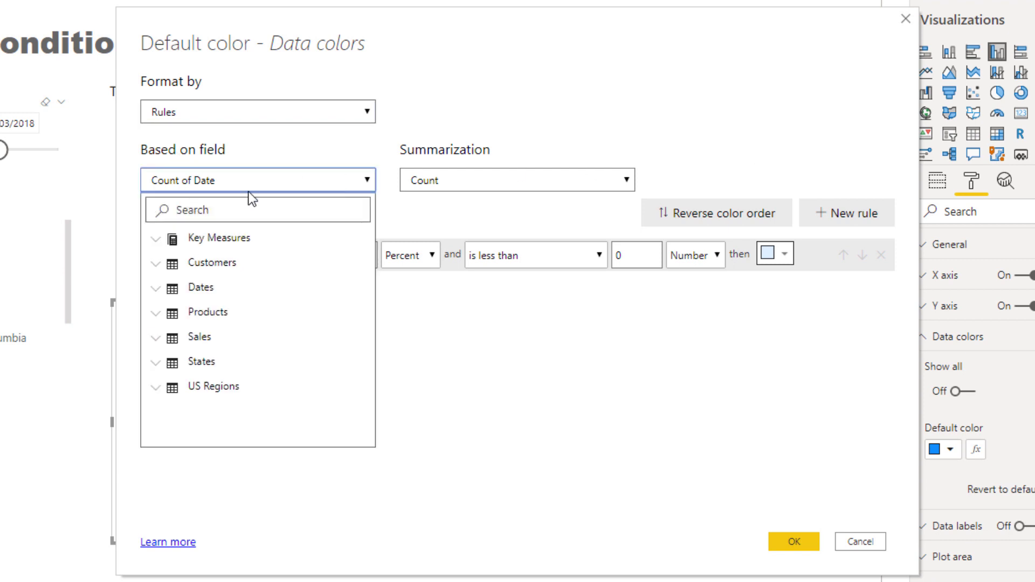
{"action": "left_click", "coordinate": [156, 241]}
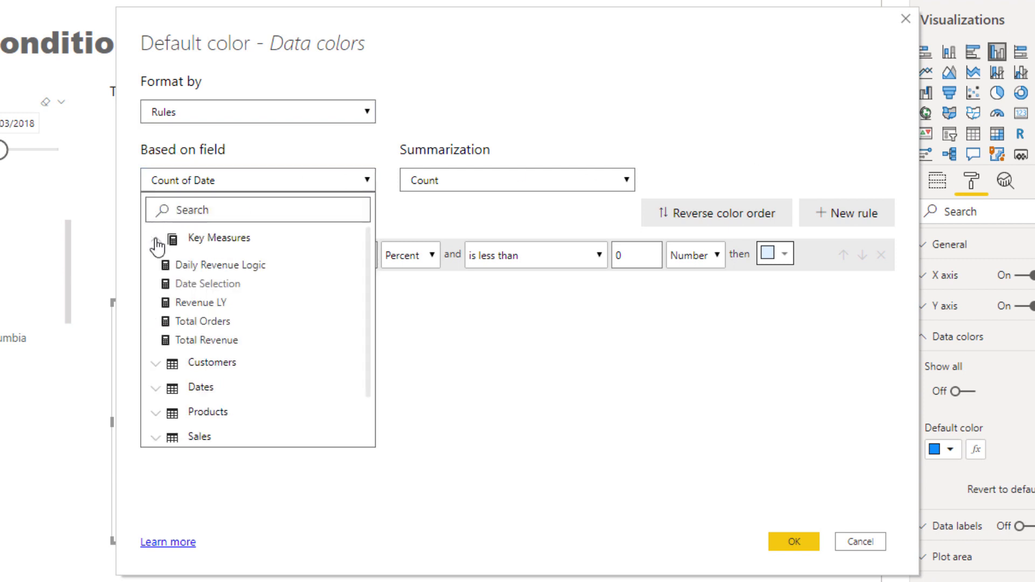
{"action": "left_click", "coordinate": [207, 267]}
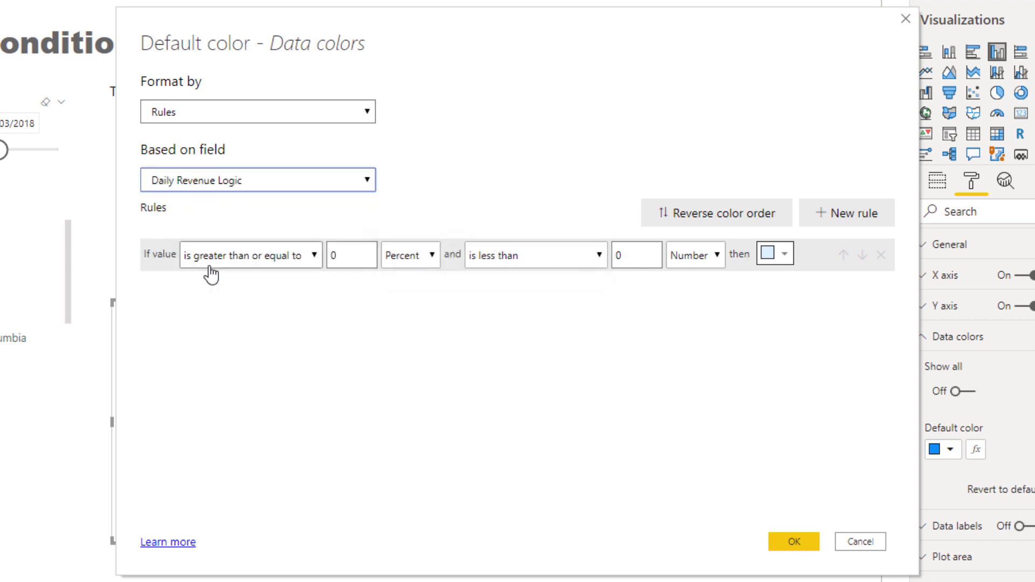
Add a first rule: value is 0 (Number) colours columns blue
{"action": "left_click", "coordinate": [253, 260]}
{"action": "left_click", "coordinate": [246, 306]}
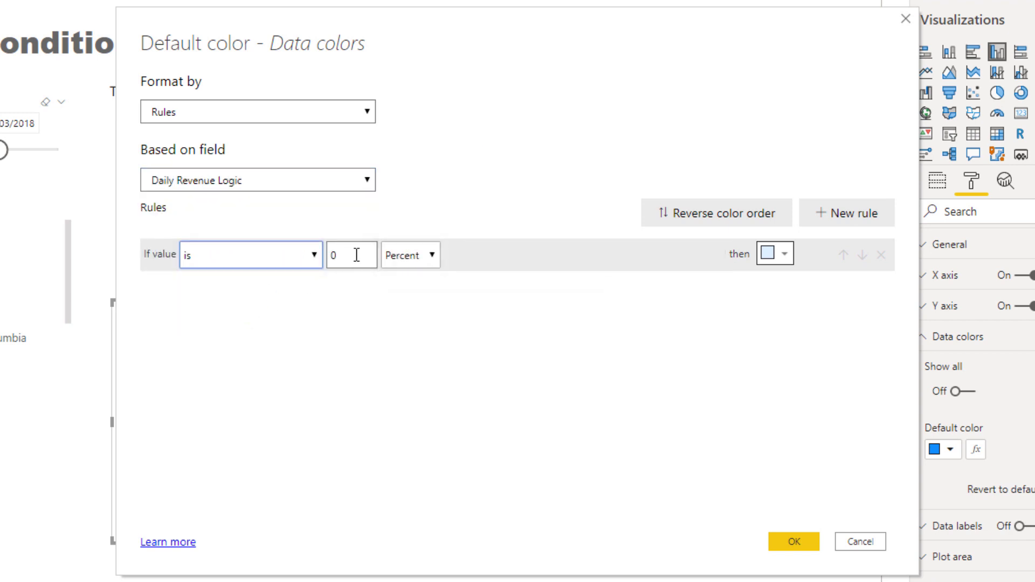
{"action": "left_click", "coordinate": [430, 258]}
{"action": "left_click", "coordinate": [426, 274]}
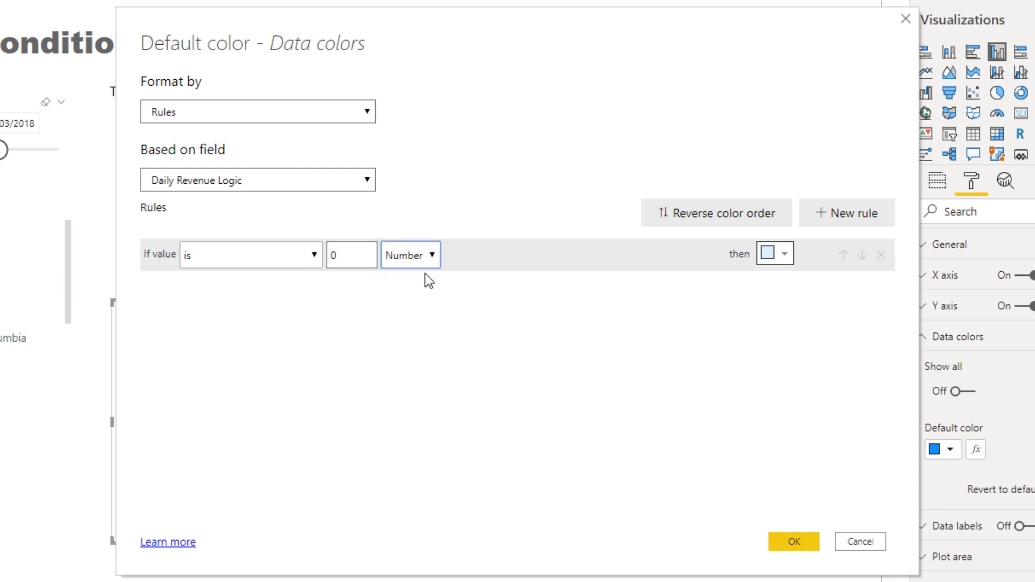
{"action": "left_click", "coordinate": [768, 255]}
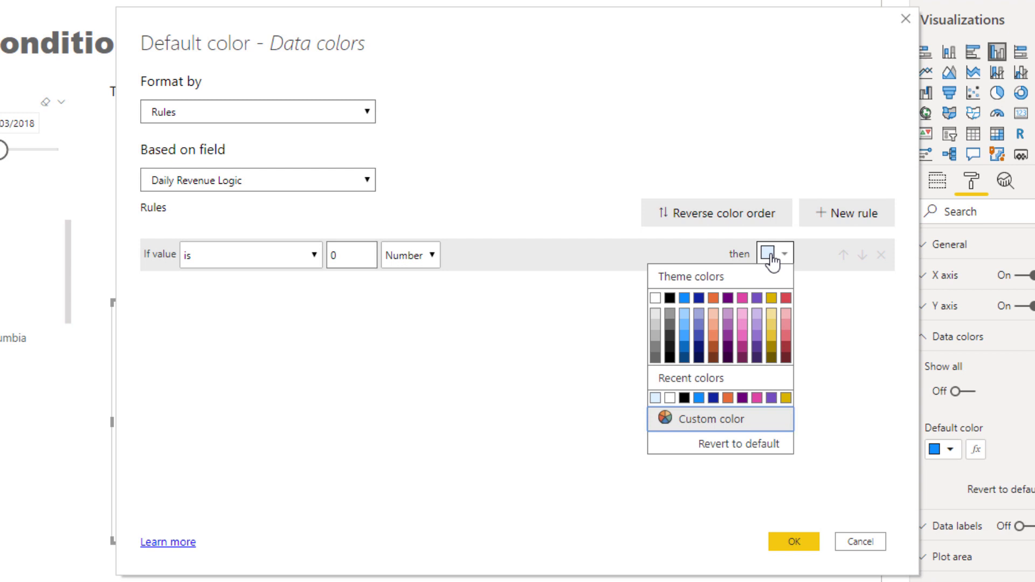
{"action": "left_click", "coordinate": [684, 298]}
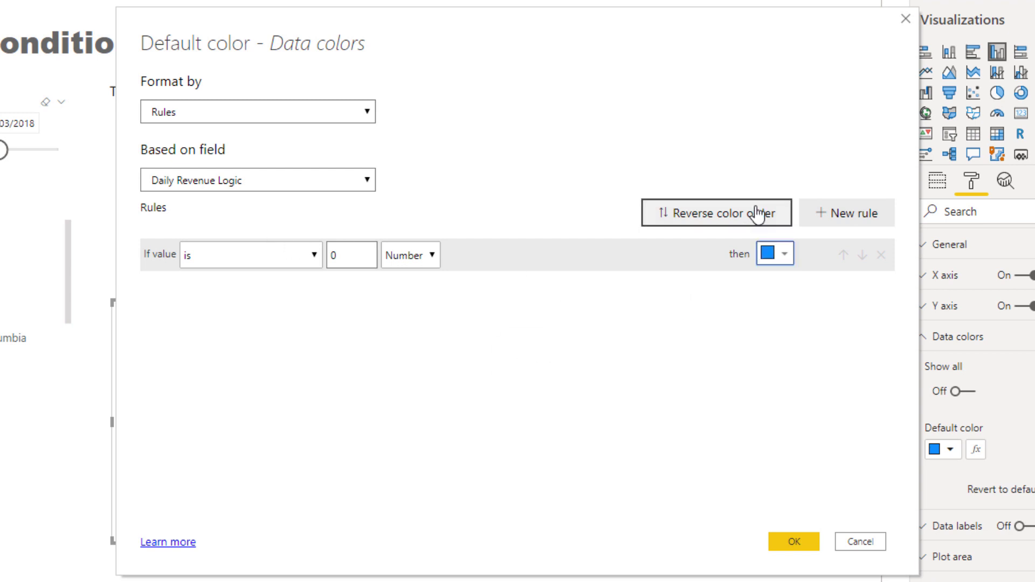
Add a second rule: value is 1 (Number) colours columns dark blue, then apply
{"action": "left_click", "coordinate": [831, 223]}
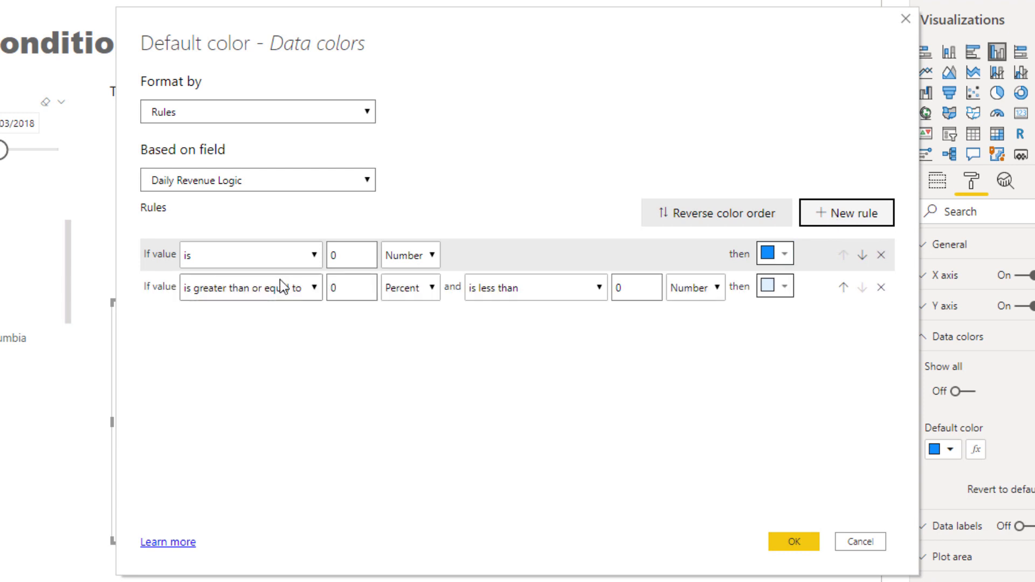
{"action": "left_click", "coordinate": [282, 286]}
{"action": "left_click", "coordinate": [261, 339]}
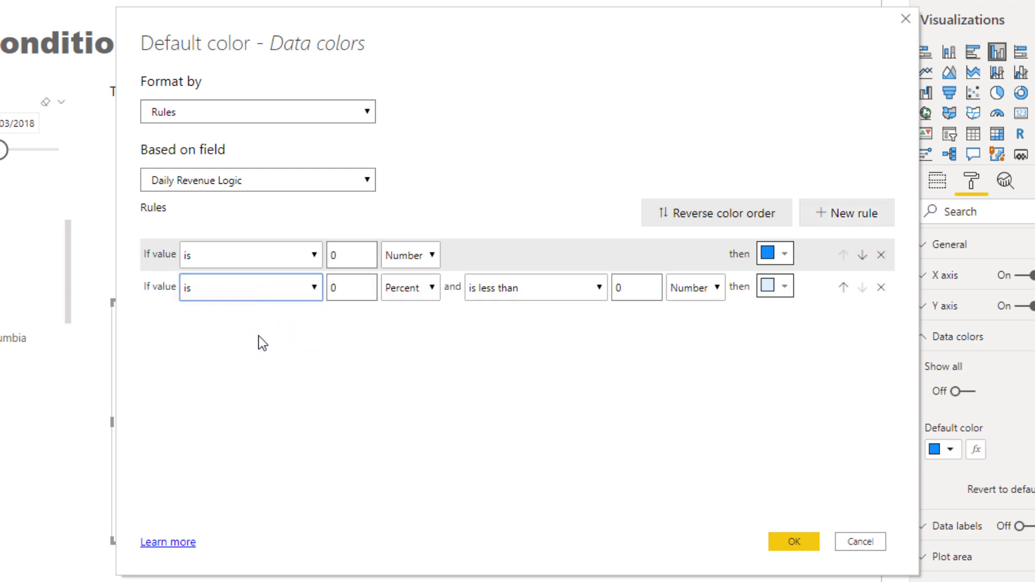
{"action": "left_click", "coordinate": [339, 291]}
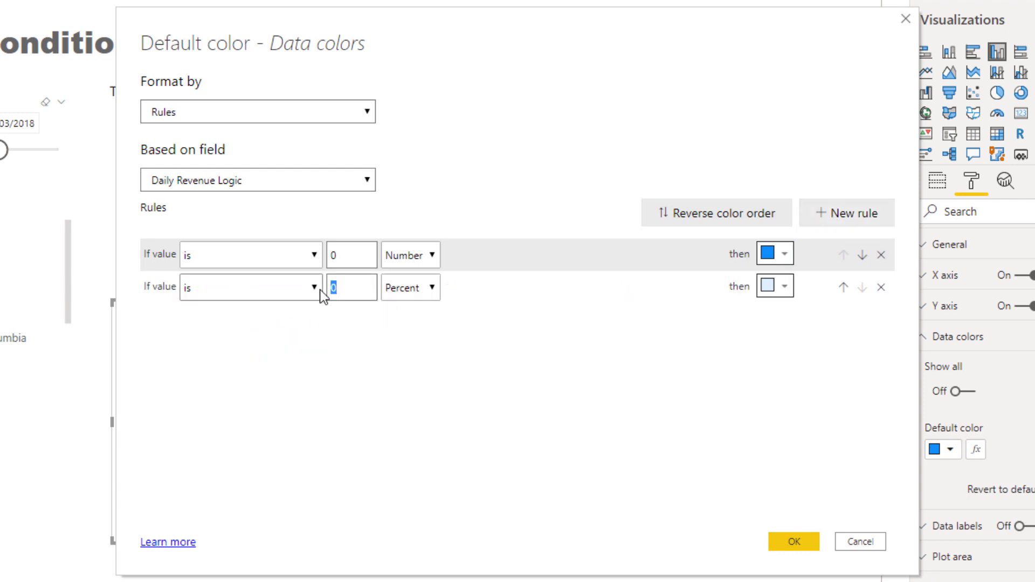
{"action": "type", "text": "1"}
{"action": "left_click", "coordinate": [412, 288]}
{"action": "left_click", "coordinate": [403, 308]}
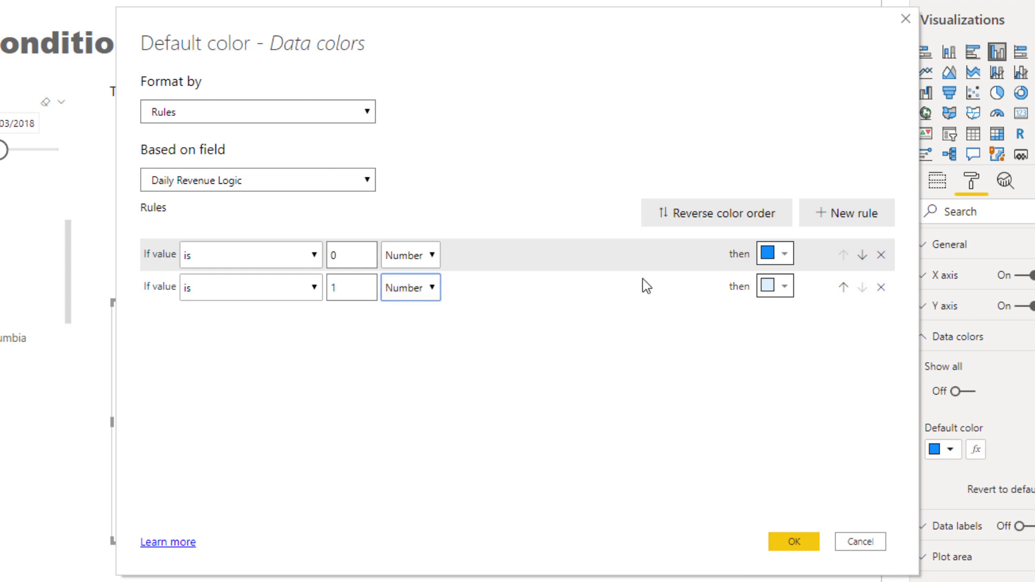
{"action": "left_click", "coordinate": [767, 286]}
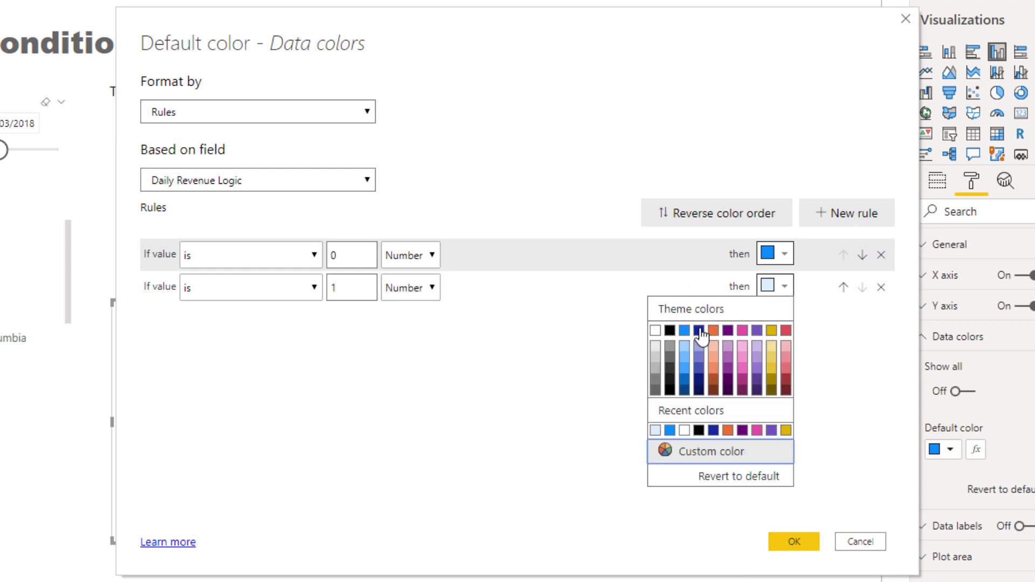
{"action": "left_click", "coordinate": [699, 331]}
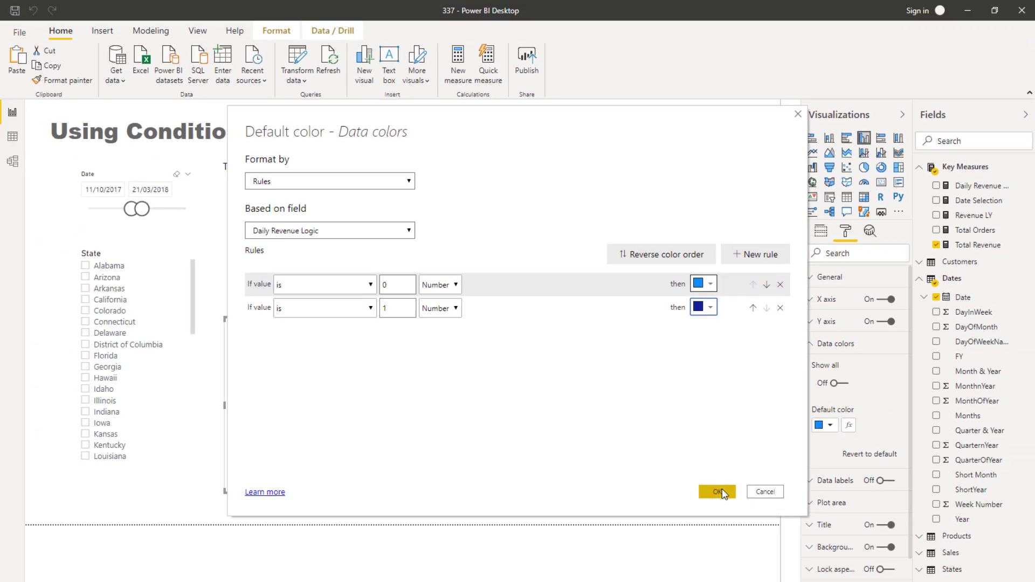
{"action": "left_click", "coordinate": [718, 491]}
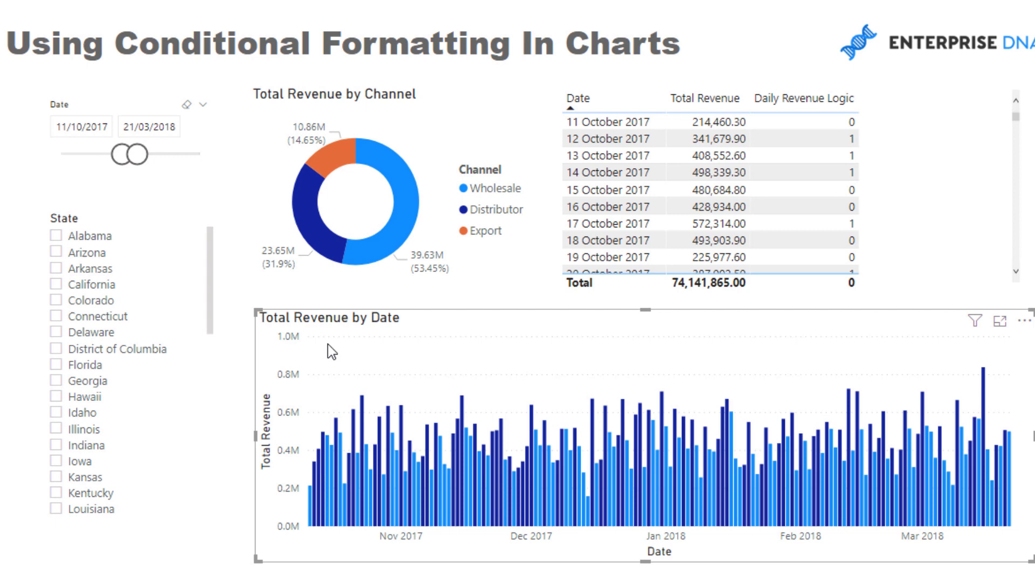
Filter to the Wholesale channel, then turn on Edit interactions with the column chart selected
{"action": "mouse_move", "coordinate": [383, 246]}
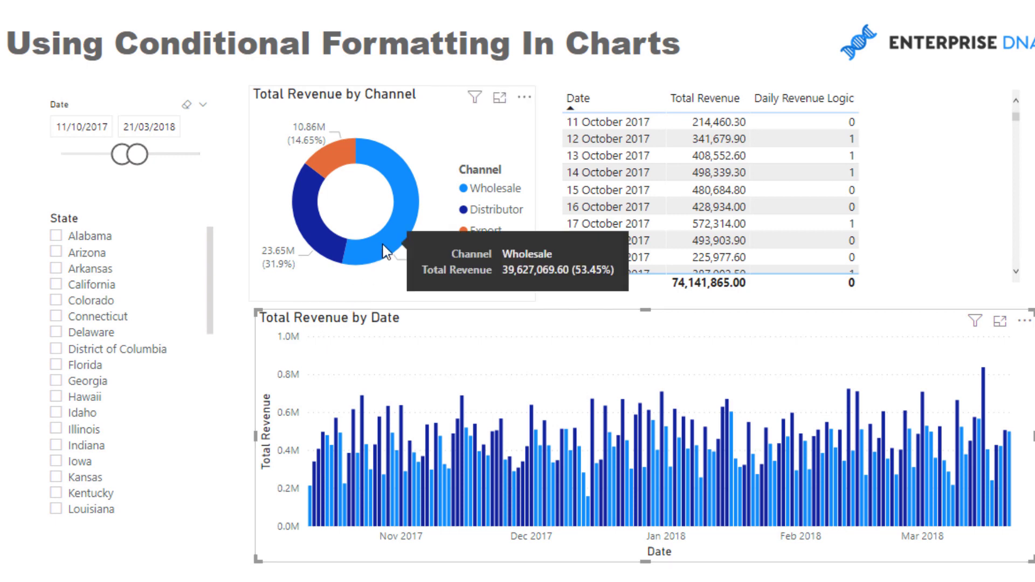
{"action": "left_click", "coordinate": [383, 247]}
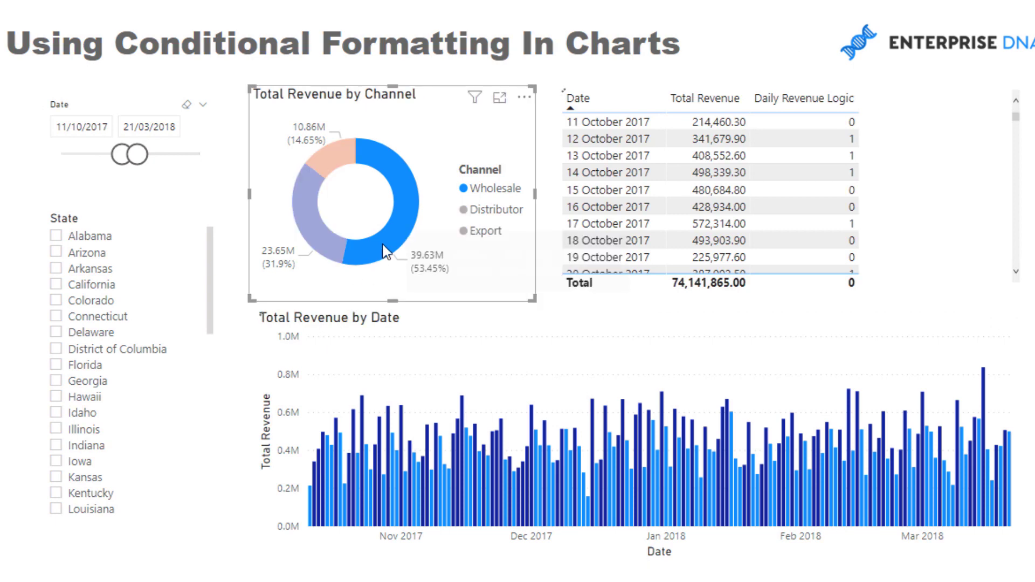
{"action": "left_click", "coordinate": [459, 315]}
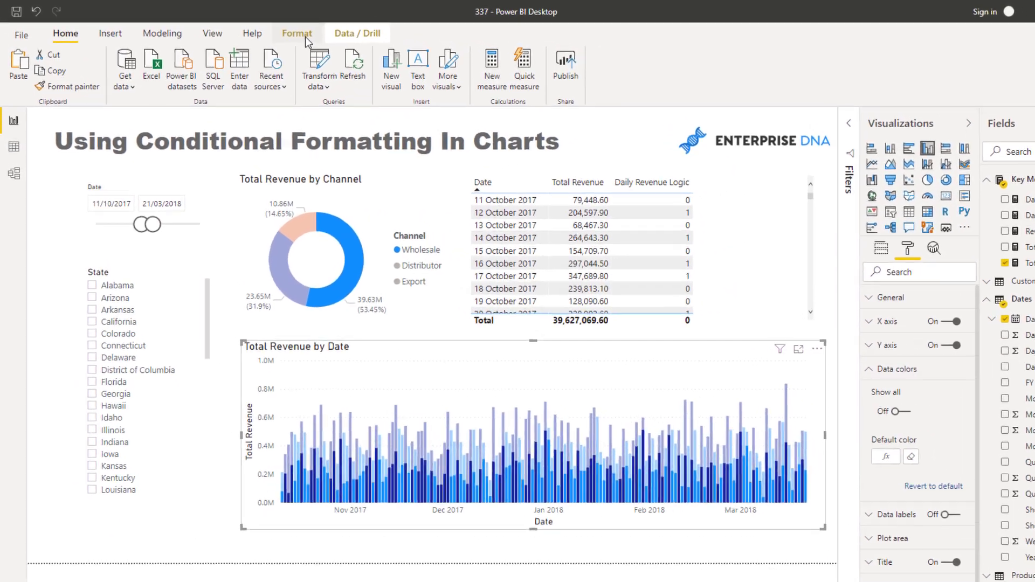
{"action": "left_click", "coordinate": [277, 31]}
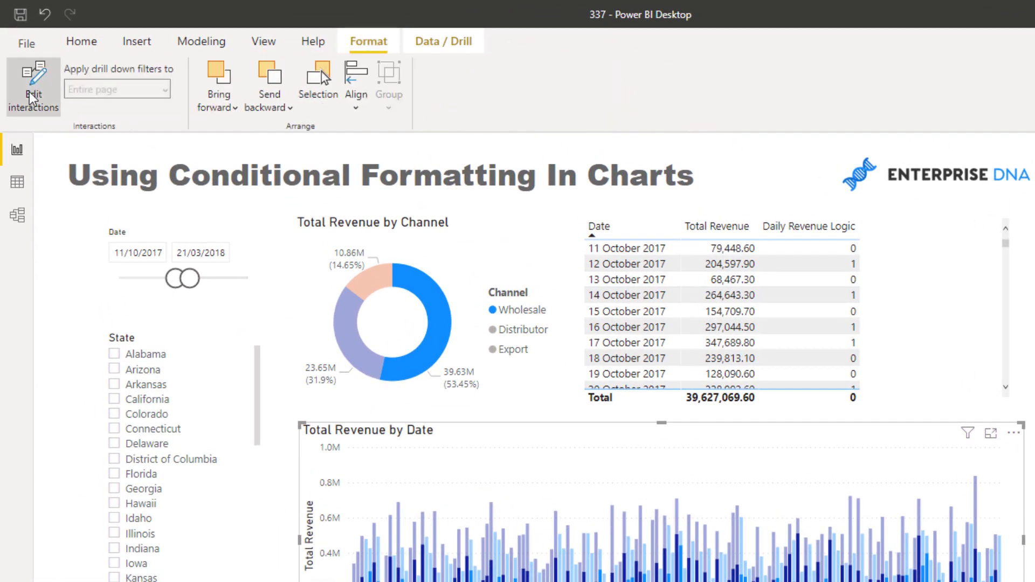
{"action": "left_click", "coordinate": [31, 99]}
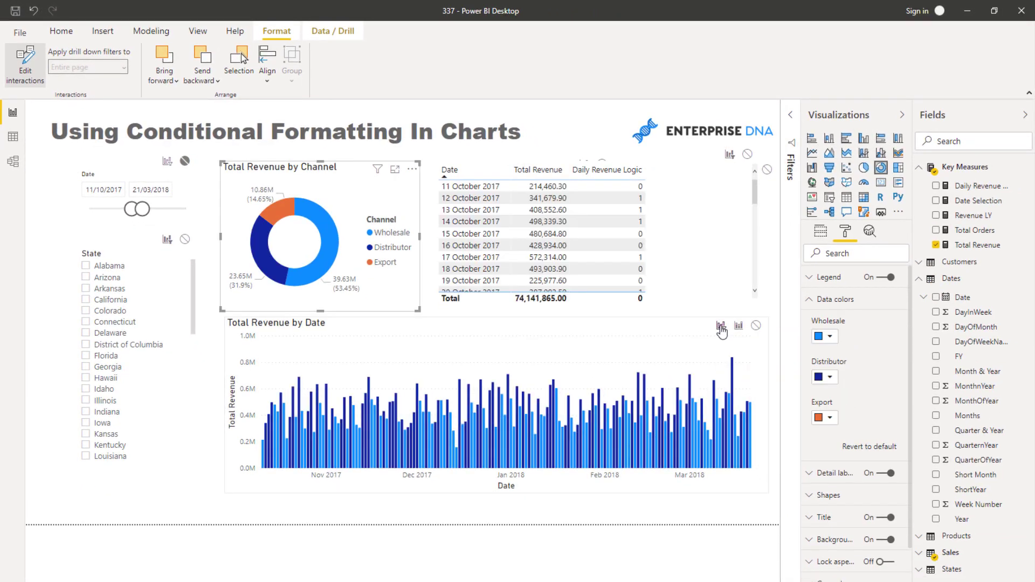
Turn off Edit interactions, test the date range end, then filter to Export and finally Distributor
{"action": "left_click", "coordinate": [24, 63]}
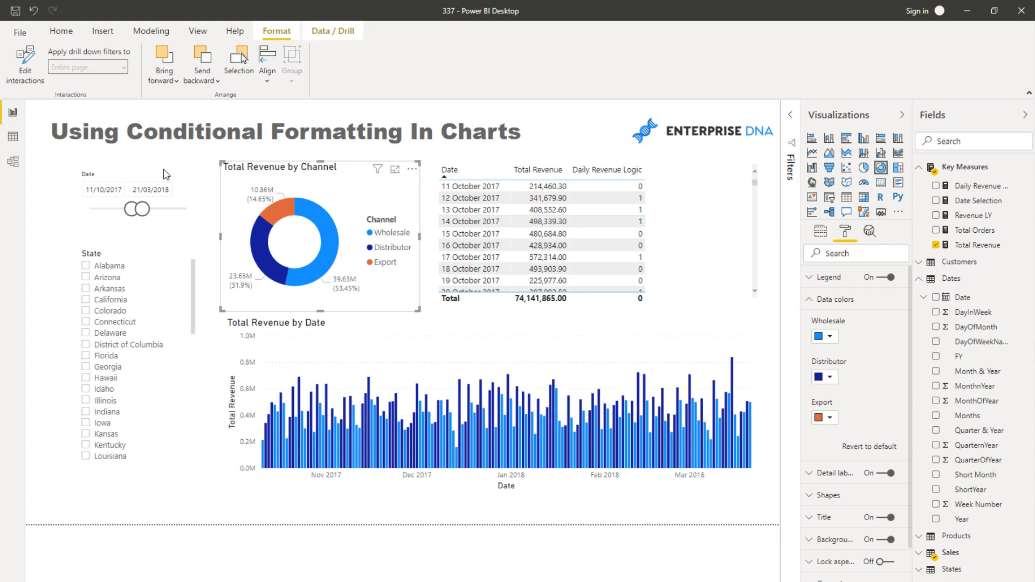
{"action": "left_click_drag", "start_coordinate": [143, 209], "coordinate": [157, 209]}
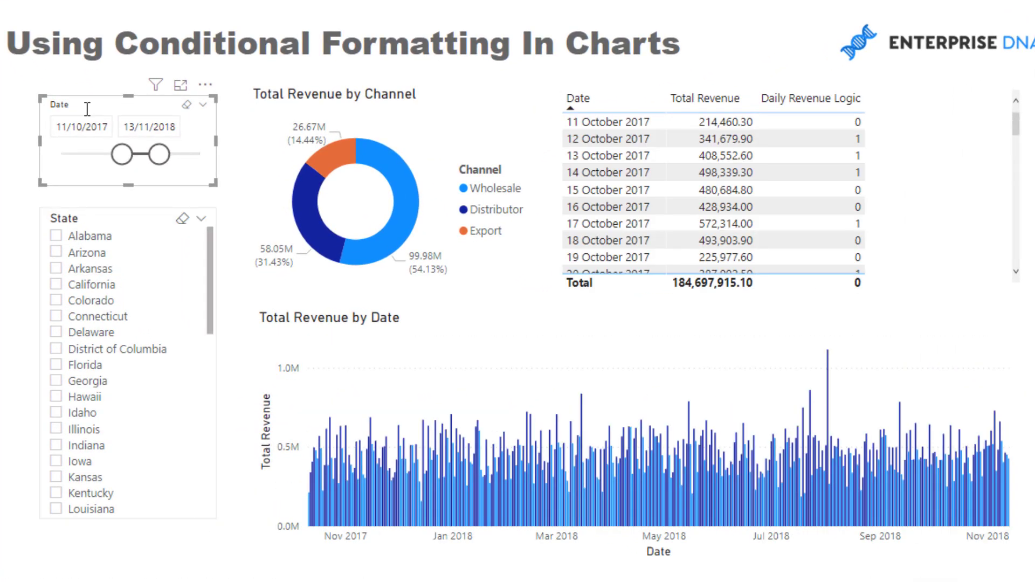
{"action": "left_click_drag", "start_coordinate": [158, 155], "coordinate": [138, 156]}
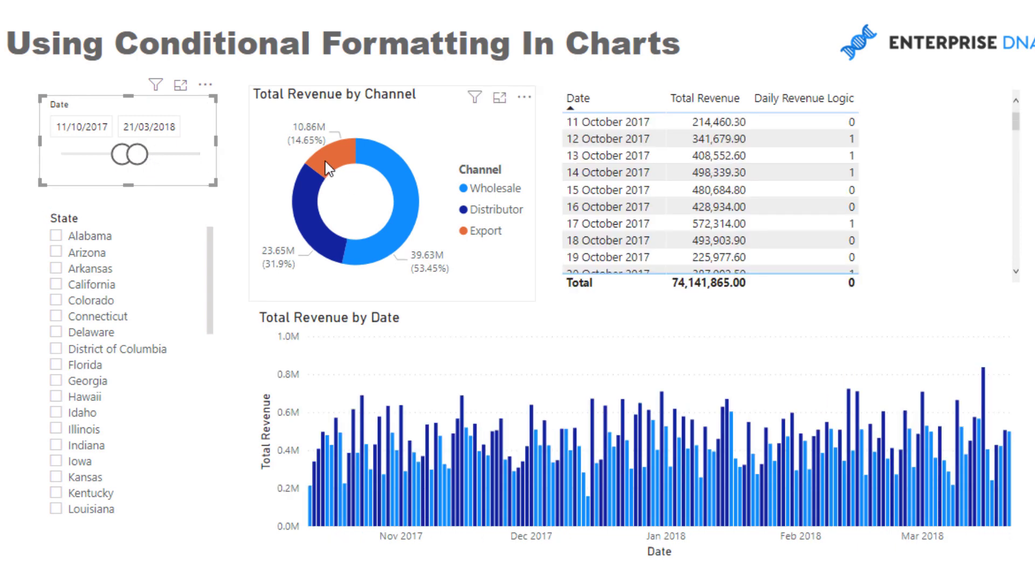
{"action": "left_click", "coordinate": [325, 160]}
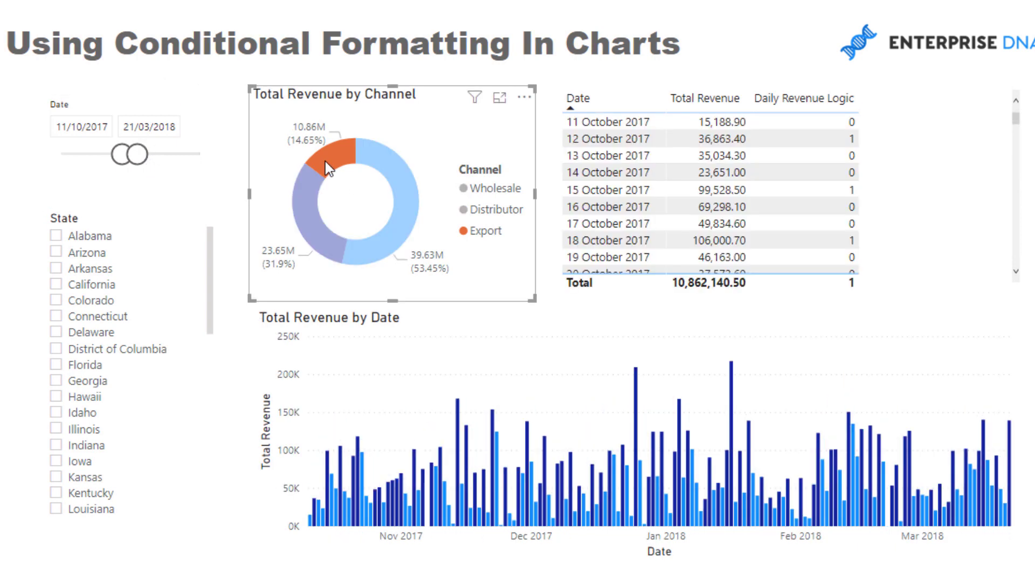
{"action": "left_click", "coordinate": [311, 228]}
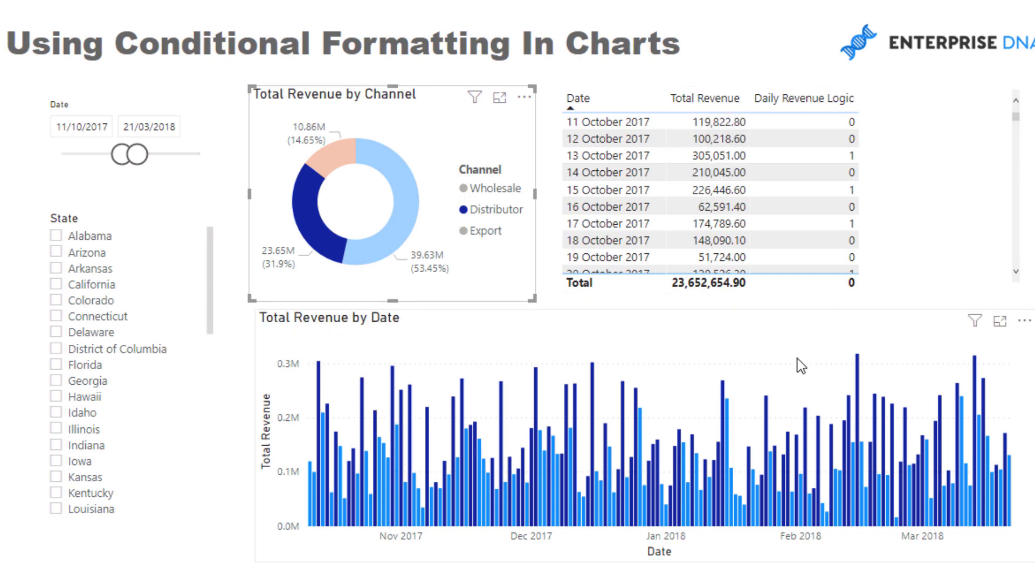
Try filtering by Colorado, Hawaii, then Colorado again in the State slicer
{"action": "left_click", "coordinate": [76, 309]}
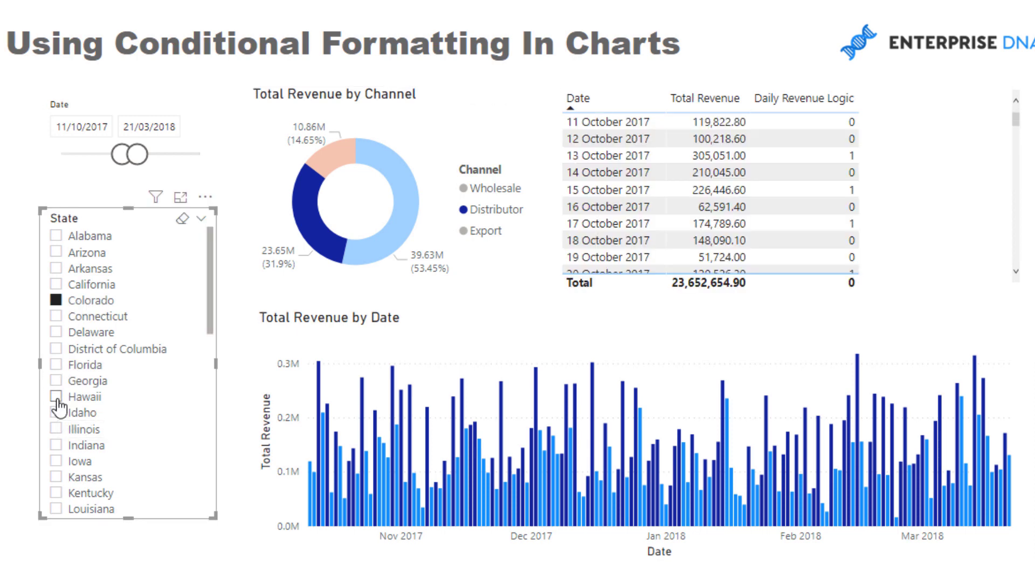
{"action": "left_click", "coordinate": [57, 398]}
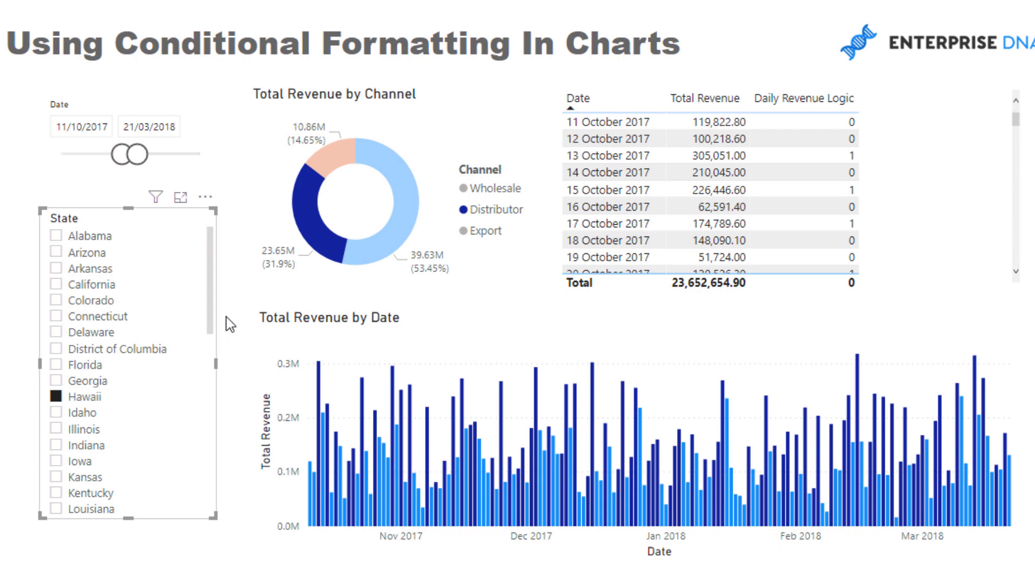
{"action": "left_click", "coordinate": [56, 300]}
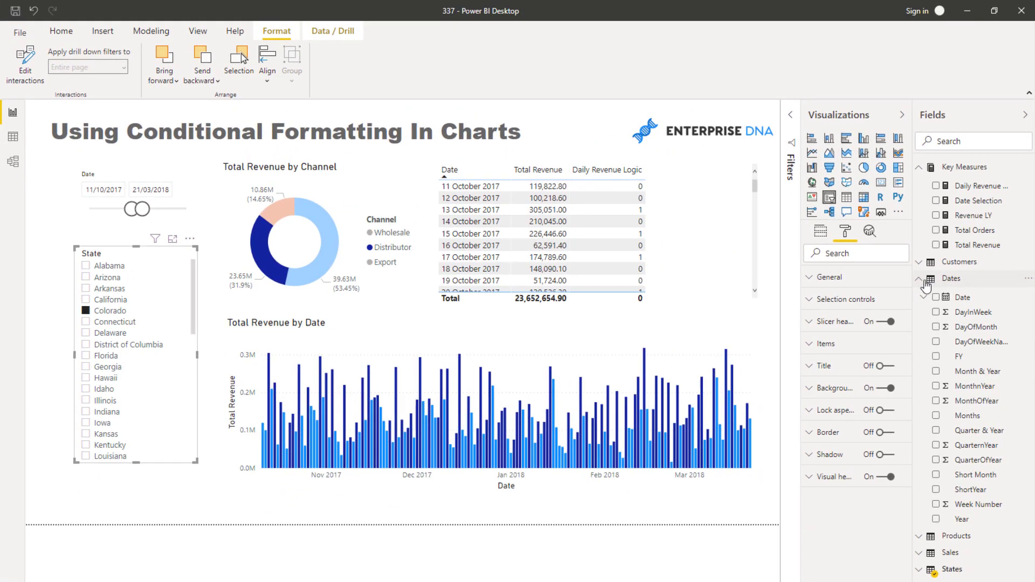
Toggle Edit interactions, extend the date range to 06/10/2018, and filter to District of Columbia
{"action": "left_click", "coordinate": [923, 280]}
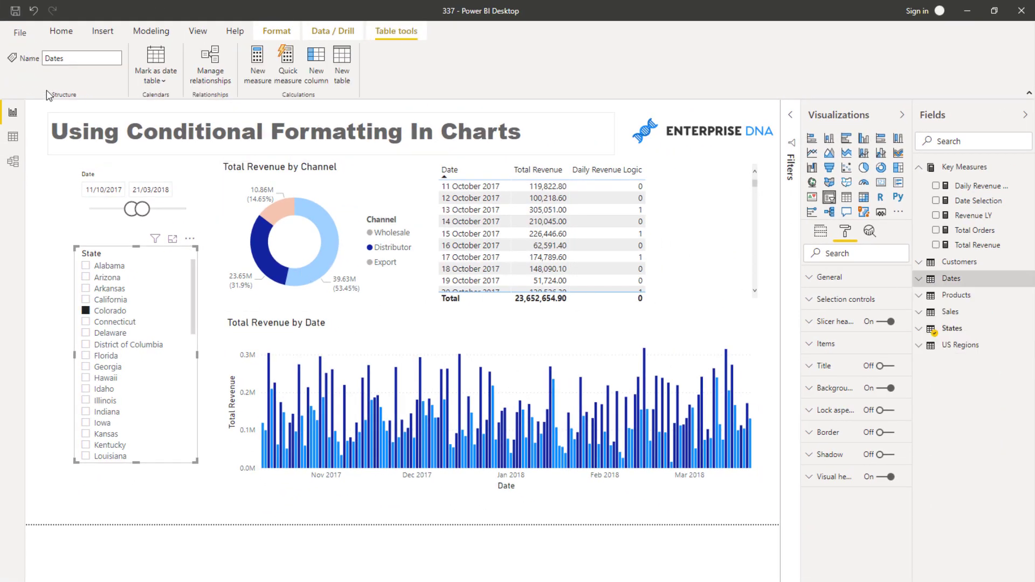
{"action": "left_click", "coordinate": [276, 31]}
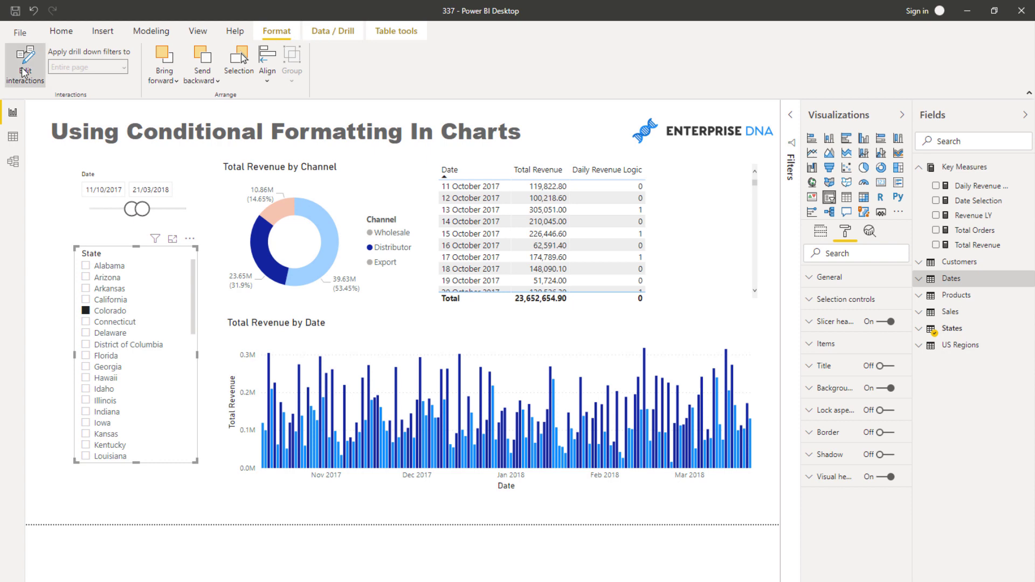
{"action": "left_click", "coordinate": [25, 74]}
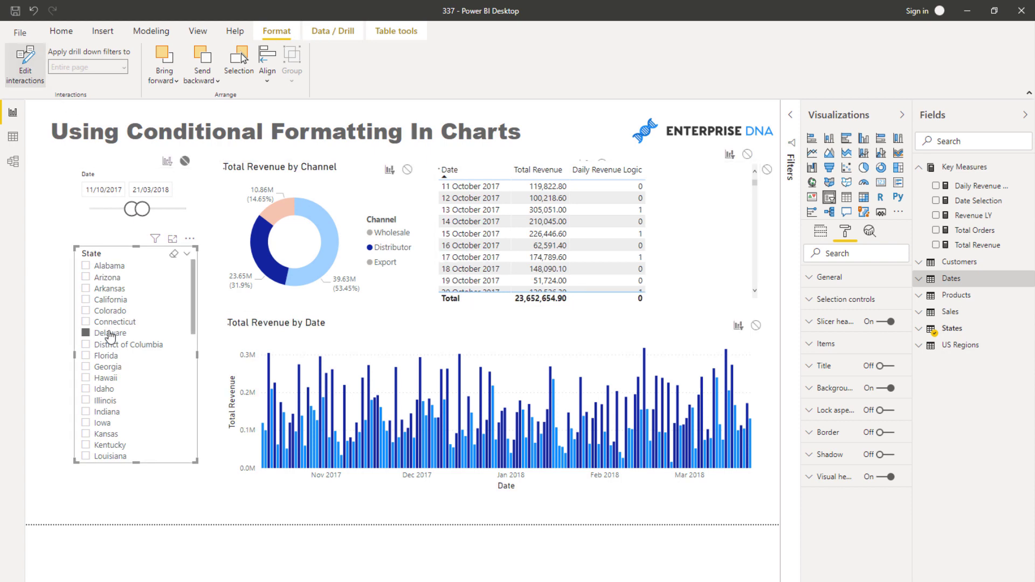
{"action": "left_click", "coordinate": [20, 72]}
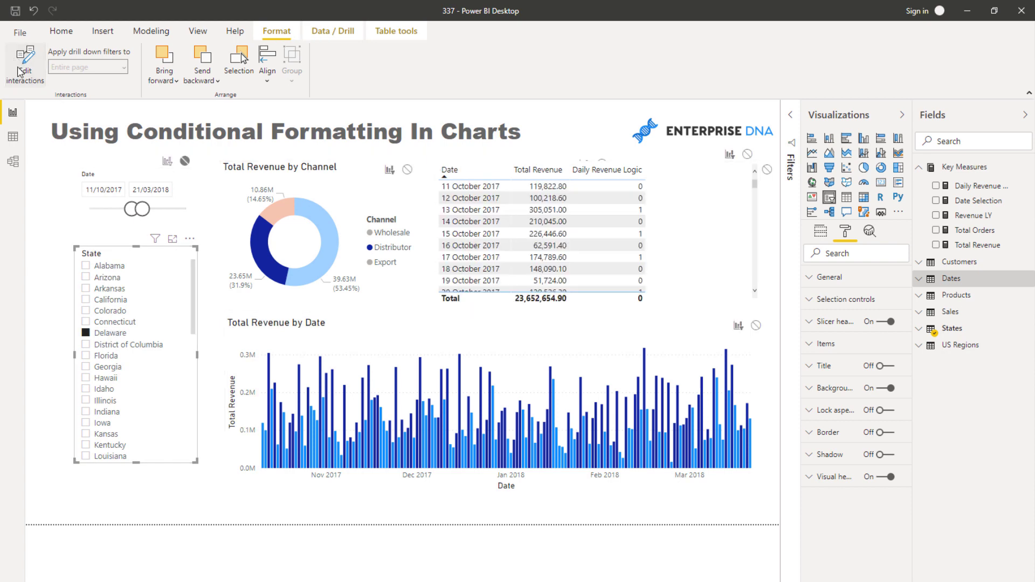
{"action": "left_click", "coordinate": [20, 72]}
{"action": "left_click_drag", "start_coordinate": [143, 209], "coordinate": [155, 215]}
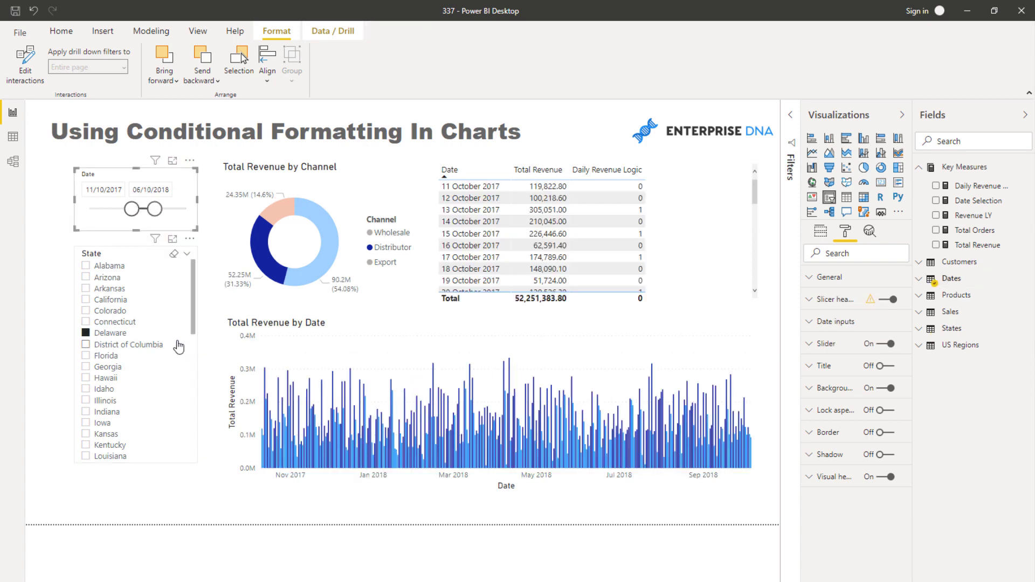
{"action": "left_click", "coordinate": [86, 345]}
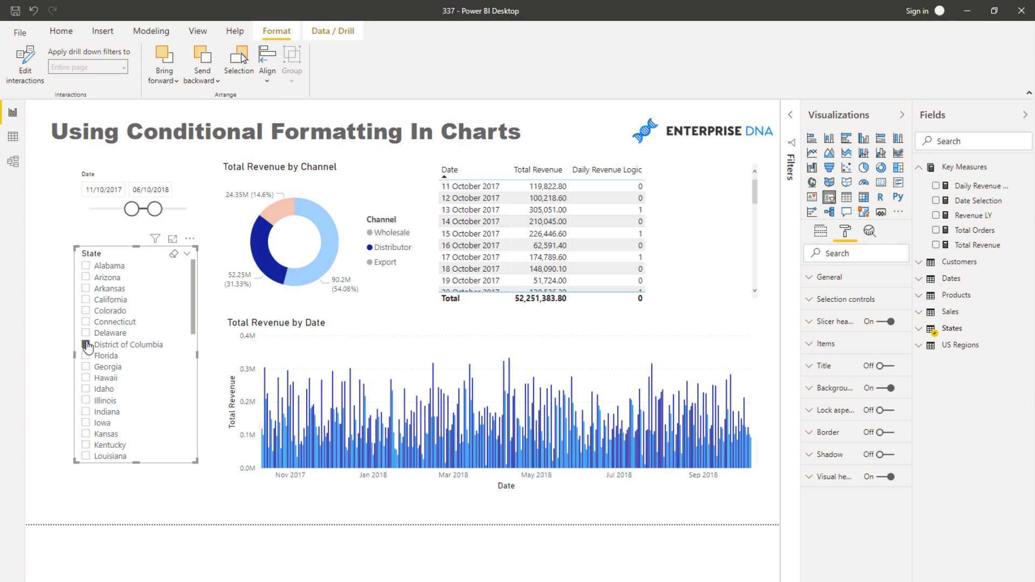
In Model view, move the States table beside the Products table, then return to the report
{"action": "left_click", "coordinate": [13, 161]}
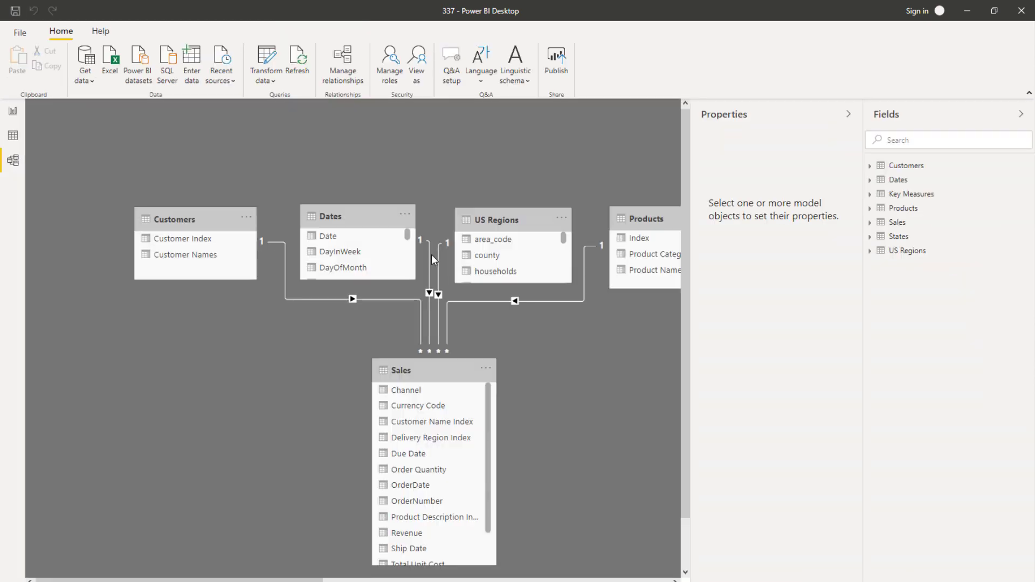
{"action": "left_click", "coordinate": [847, 115]}
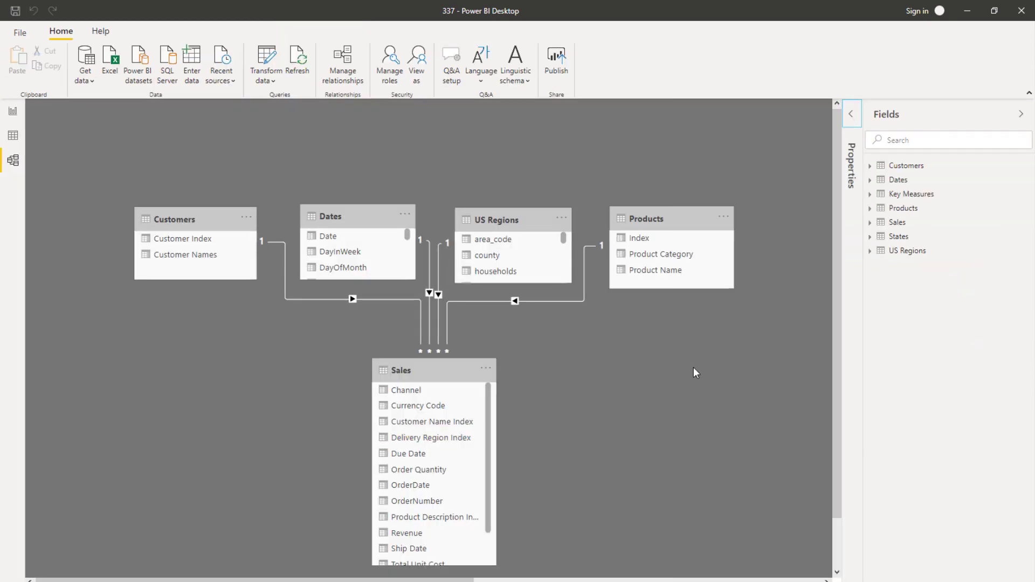
{"action": "scroll", "coordinate": [693, 367], "scroll_direction": "down", "scroll_amount": 5}
{"action": "scroll", "coordinate": [652, 286], "scroll_direction": "up", "scroll_amount": 1}
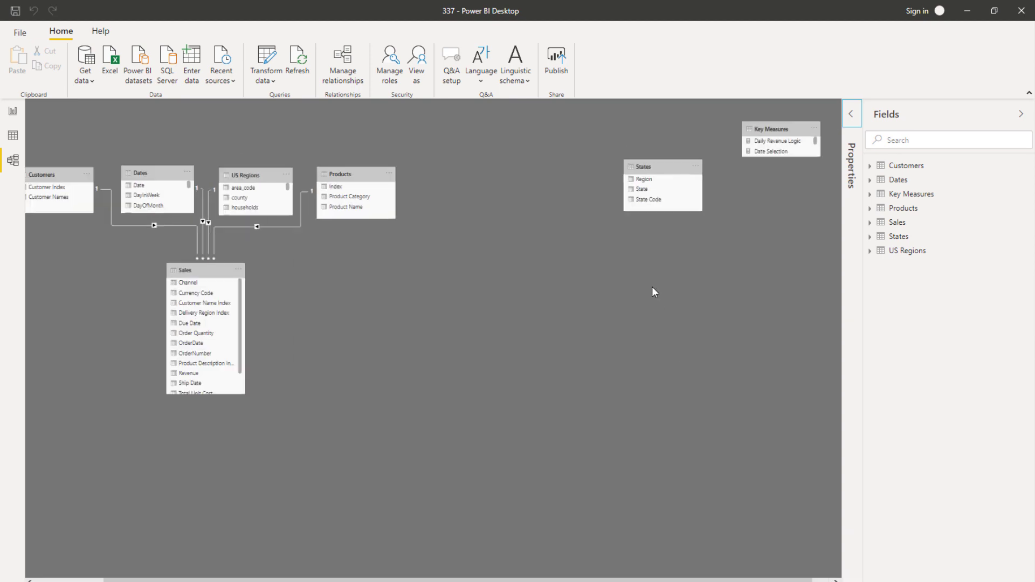
{"action": "left_click_drag", "start_coordinate": [647, 166], "coordinate": [446, 148]}
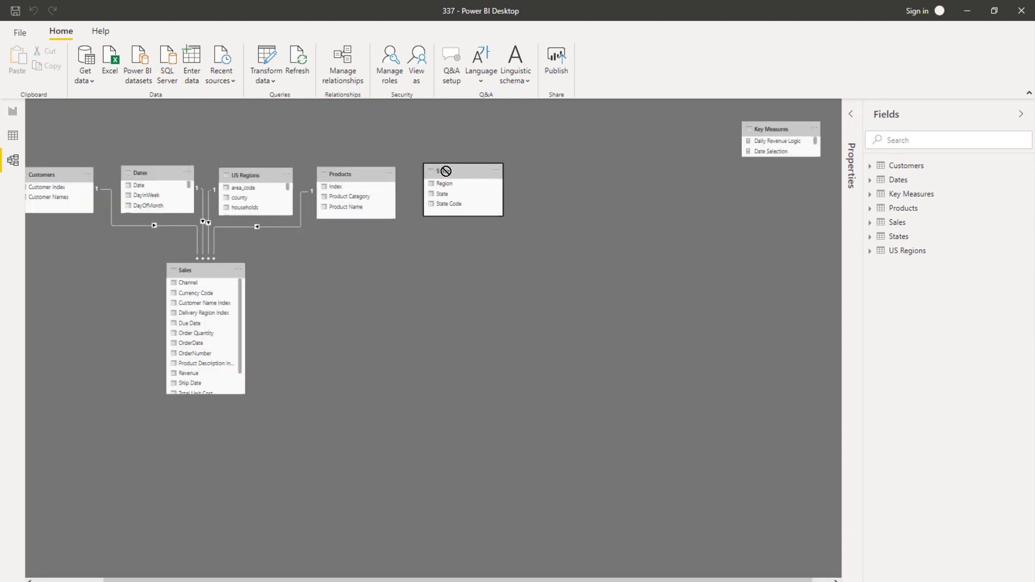
{"action": "left_click", "coordinate": [16, 113]}
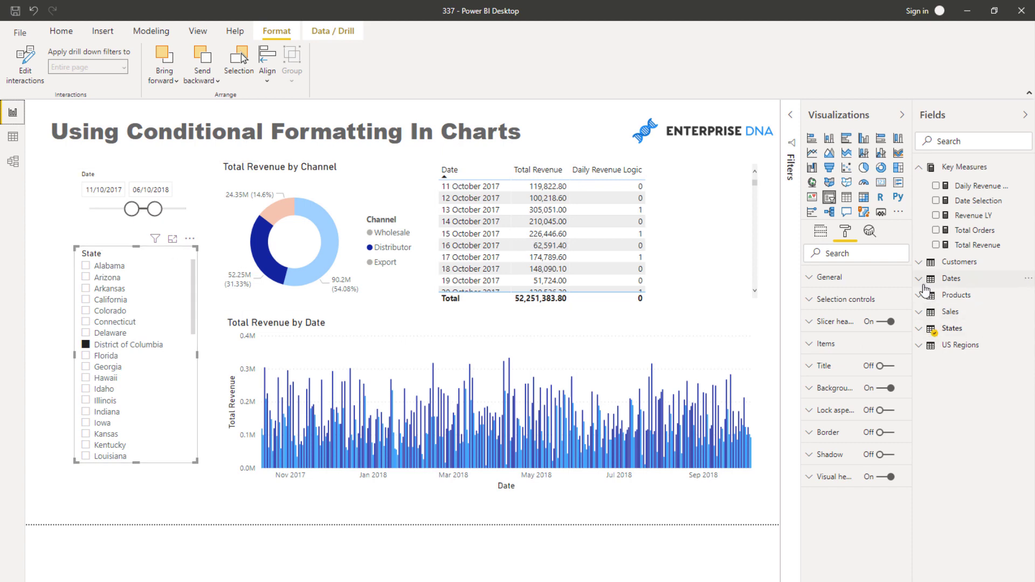
Replace State with US Regions state_code in the state slicer's Field well
{"action": "left_click", "coordinate": [928, 348]}
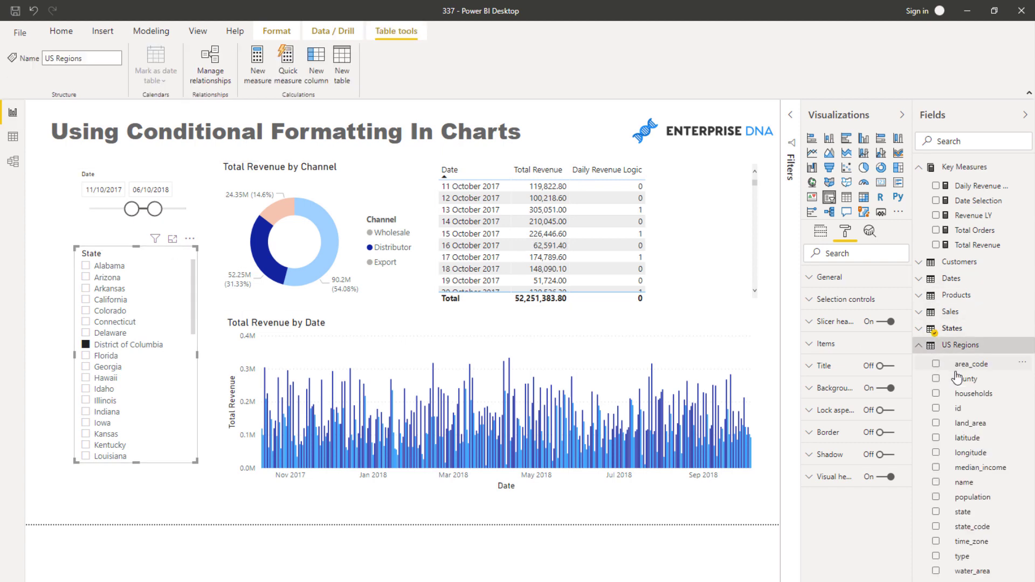
{"action": "mouse_move", "coordinate": [962, 527]}
{"action": "left_mouse_down"}
{"action": "mouse_move", "coordinate": [865, 323]}
{"action": "mouse_move", "coordinate": [979, 512]}
{"action": "mouse_move", "coordinate": [975, 527]}
{"action": "left_mouse_up"}
{"action": "left_click", "coordinate": [189, 238]}
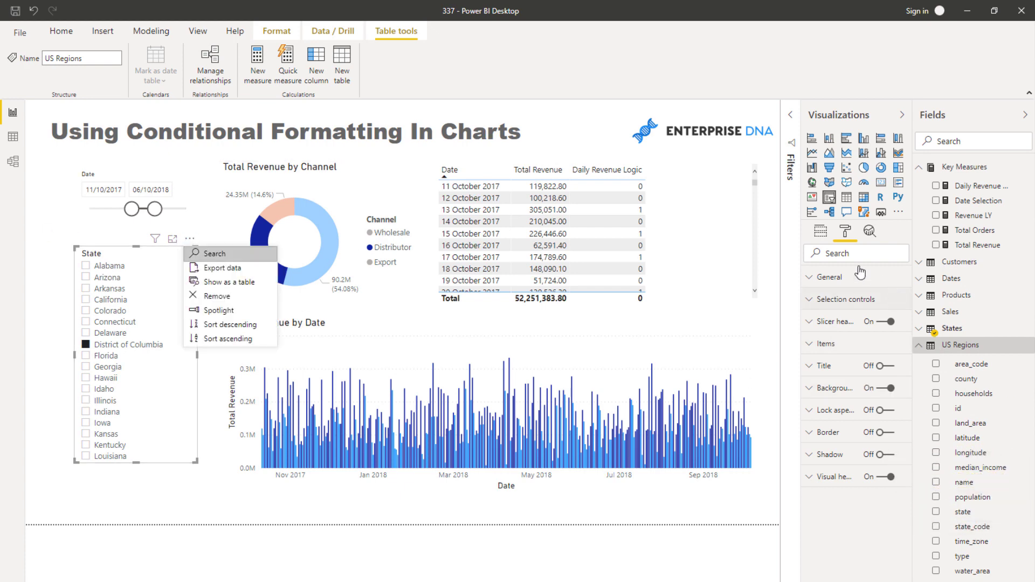
{"action": "left_click", "coordinate": [821, 232]}
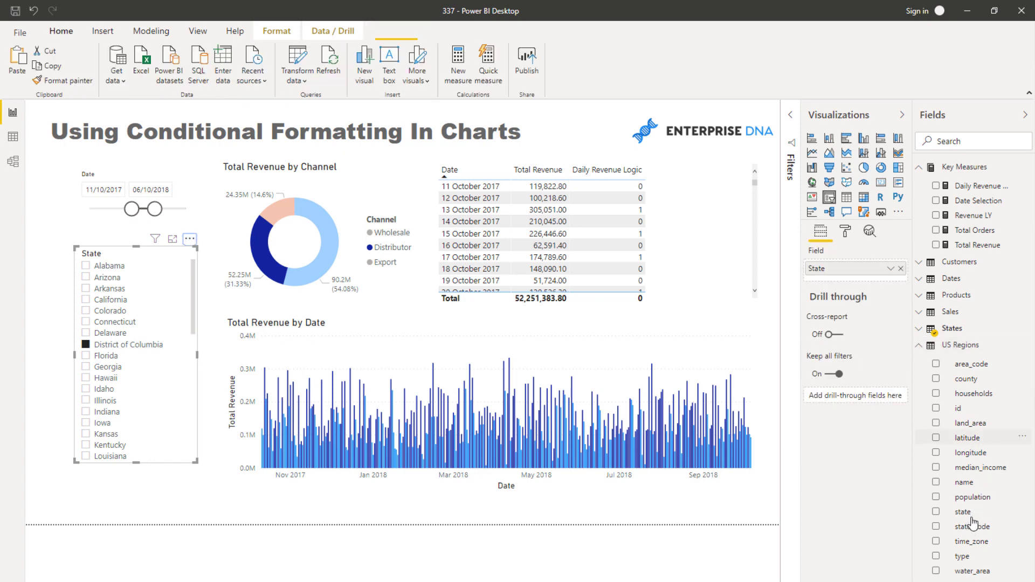
{"action": "left_click_drag", "start_coordinate": [973, 526], "coordinate": [901, 273]}
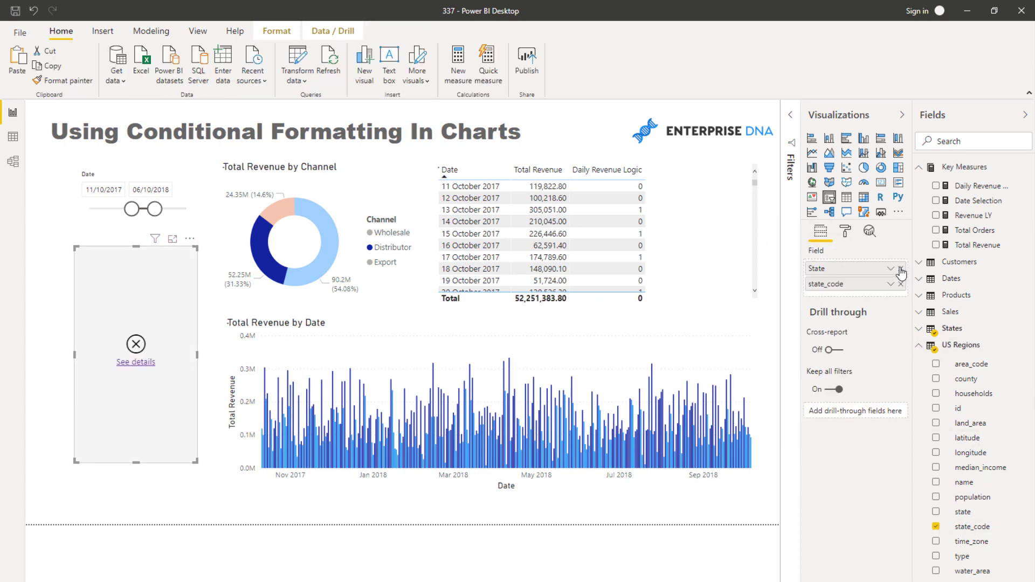
{"action": "left_click", "coordinate": [900, 268]}
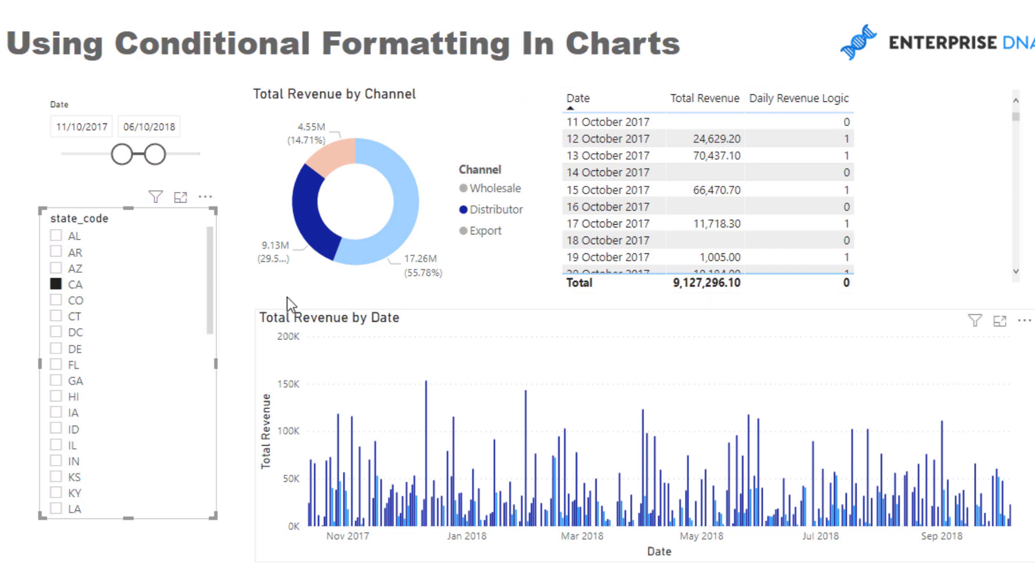
Clear the CA state filter and set the date slicer to end on 12/03/2018
{"action": "left_click", "coordinate": [56, 284]}
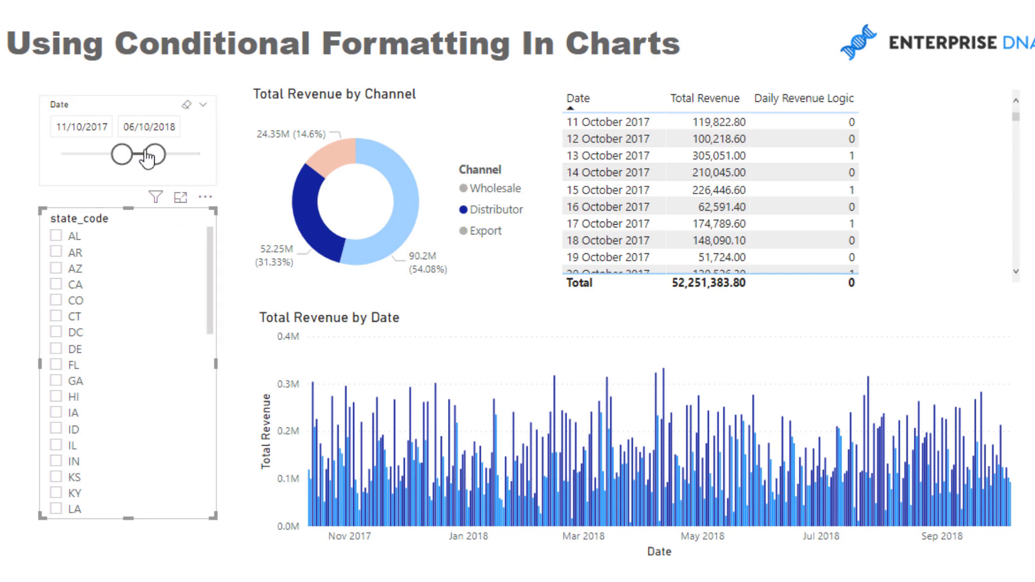
{"action": "left_click_drag", "start_coordinate": [154, 155], "coordinate": [140, 159]}
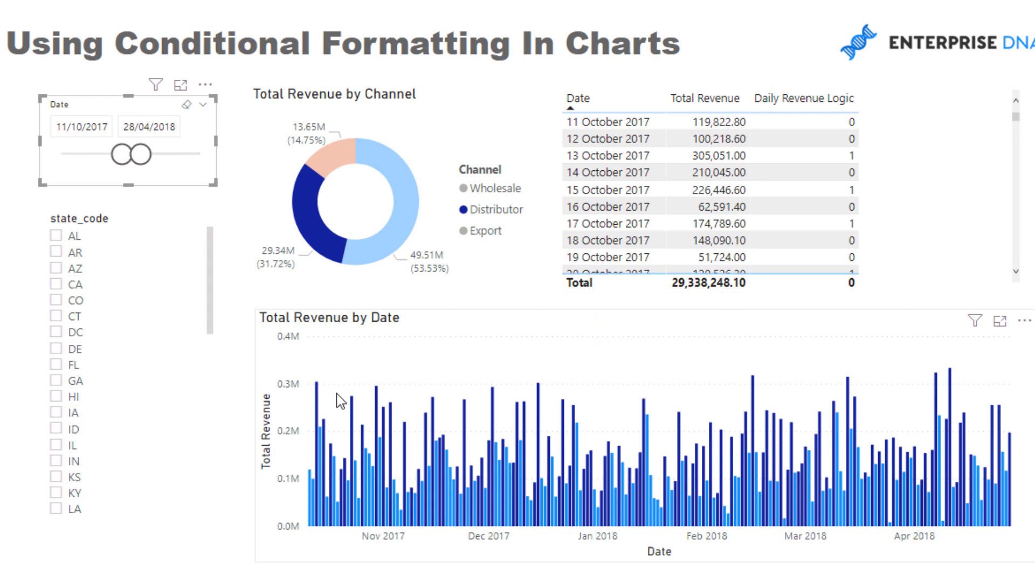
{"action": "mouse_move", "coordinate": [377, 395]}
{"action": "mouse_move", "coordinate": [538, 390]}
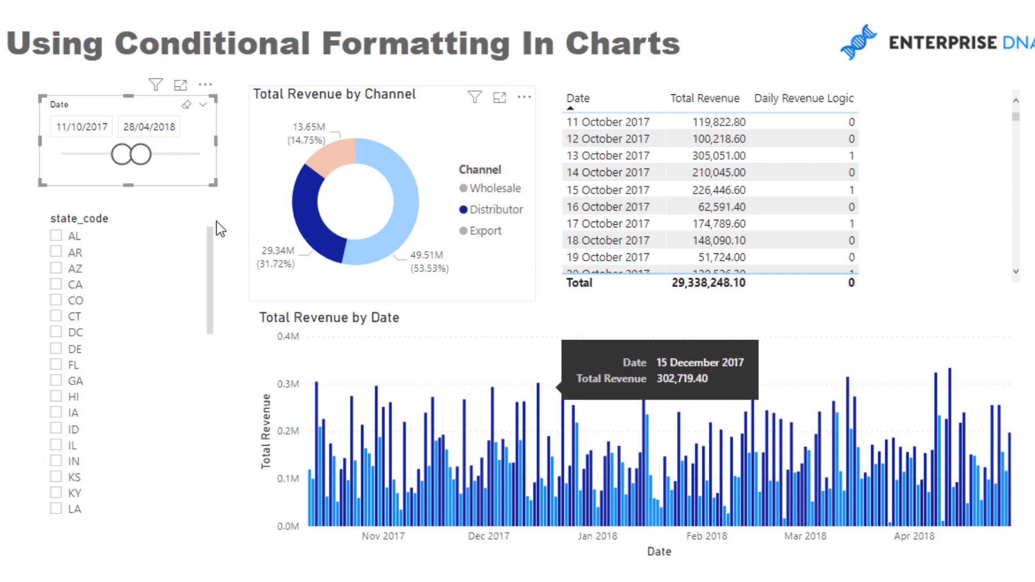
{"action": "left_click_drag", "start_coordinate": [149, 158], "coordinate": [136, 157]}
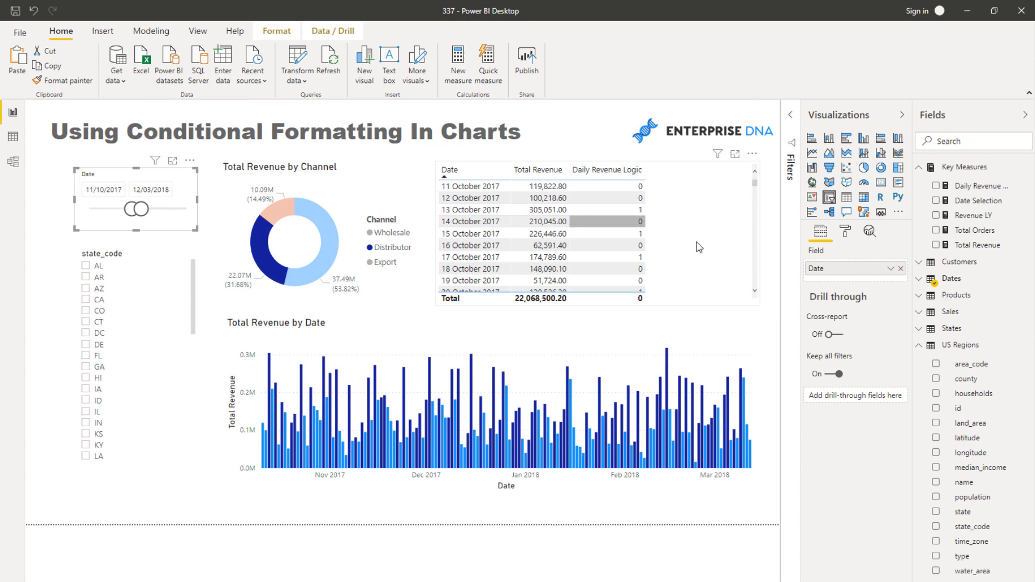
Review the Daily Revenue Logic measure's DAX formula, including its final IF line
{"action": "left_click", "coordinate": [959, 188]}
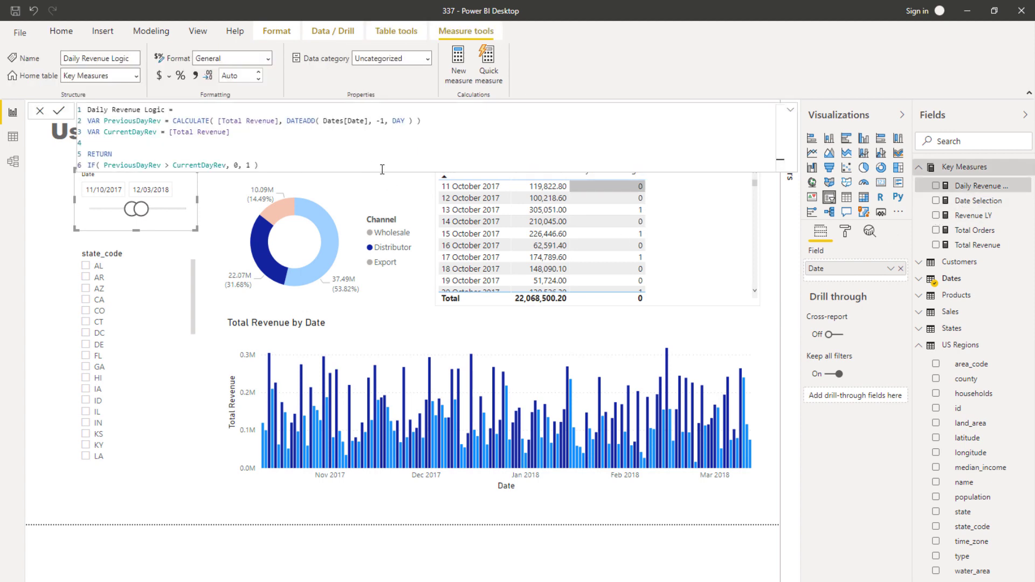
{"action": "left_click", "coordinate": [382, 170]}
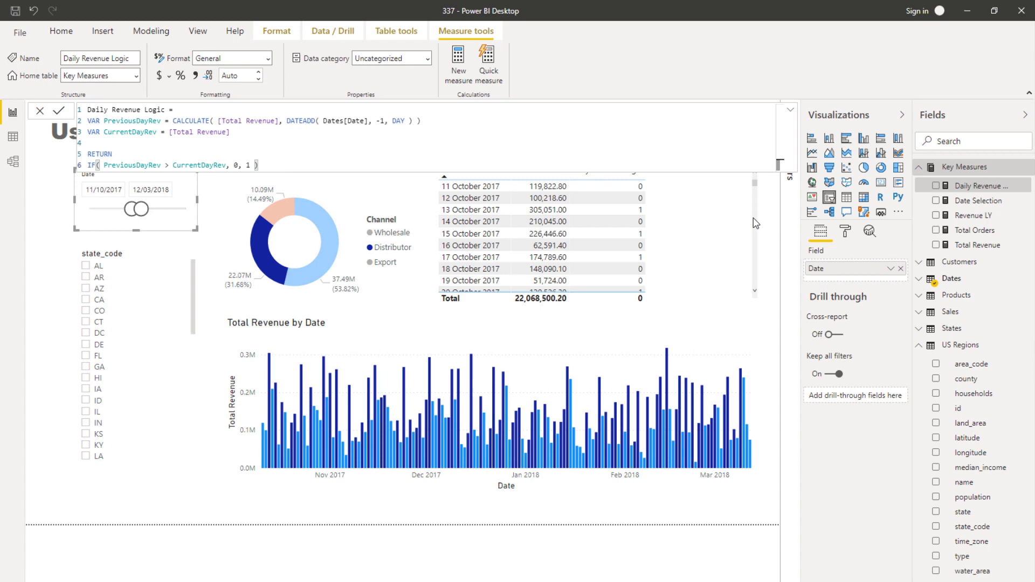
{"action": "left_click", "coordinate": [754, 223]}
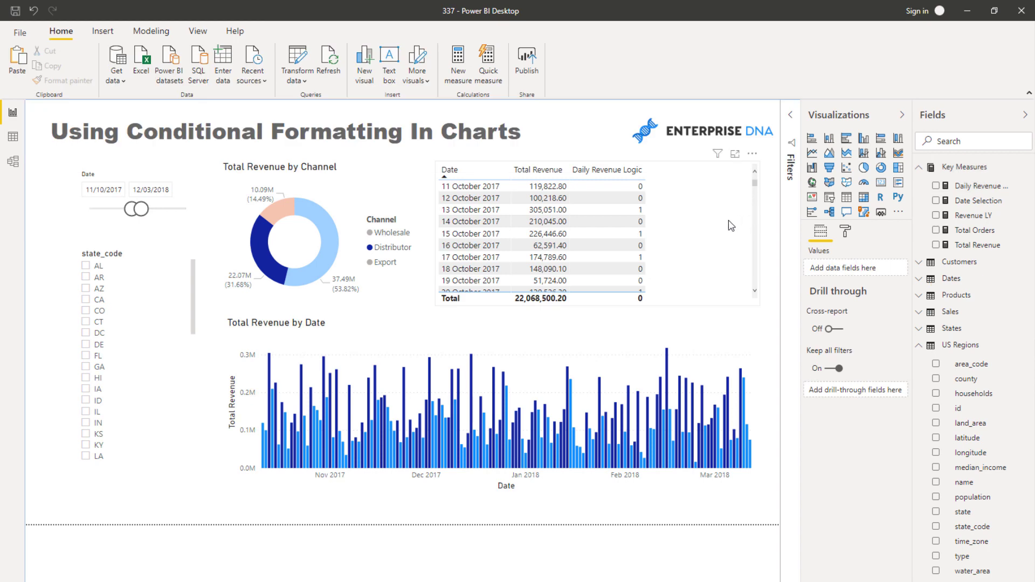